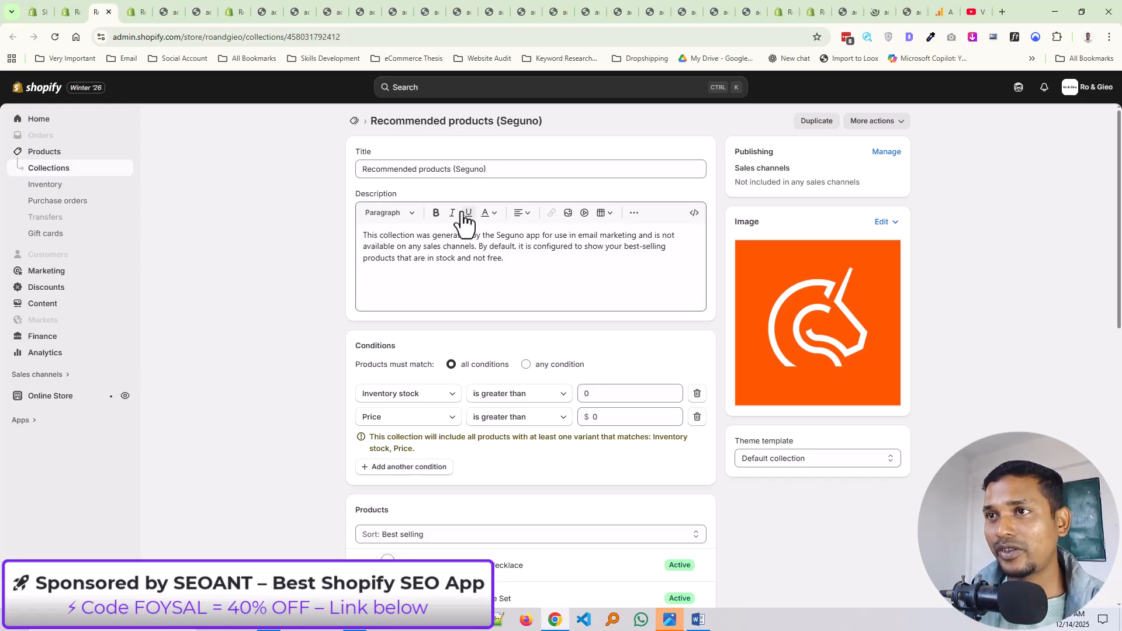
Review the Recommended products (Seguno) collection, including its page title and meta description, and close it without saving
{"action": "scroll", "coordinate": [496, 295], "scroll_direction": "down", "scroll_amount": 3}
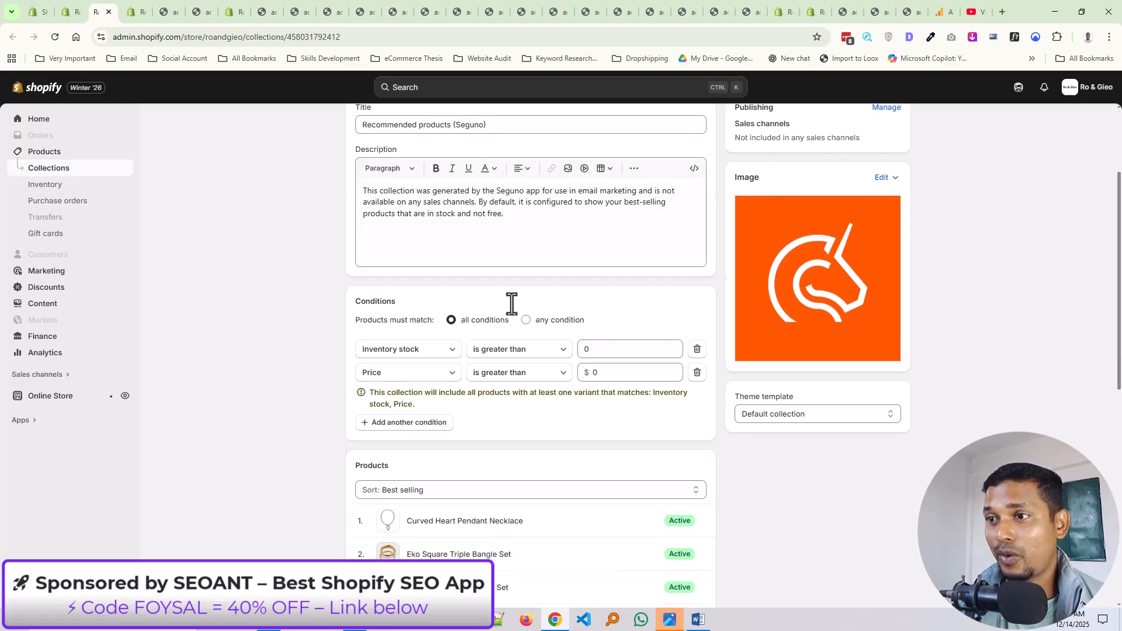
{"action": "scroll", "coordinate": [624, 351], "scroll_direction": "down", "scroll_amount": 9}
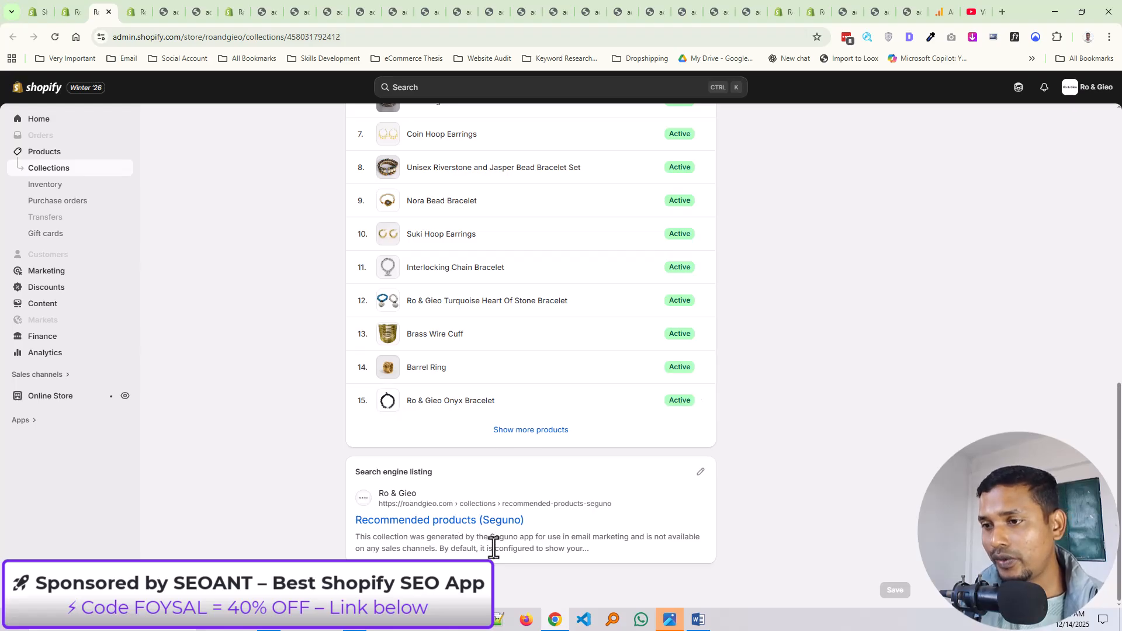
{"action": "left_click", "coordinate": [701, 473]}
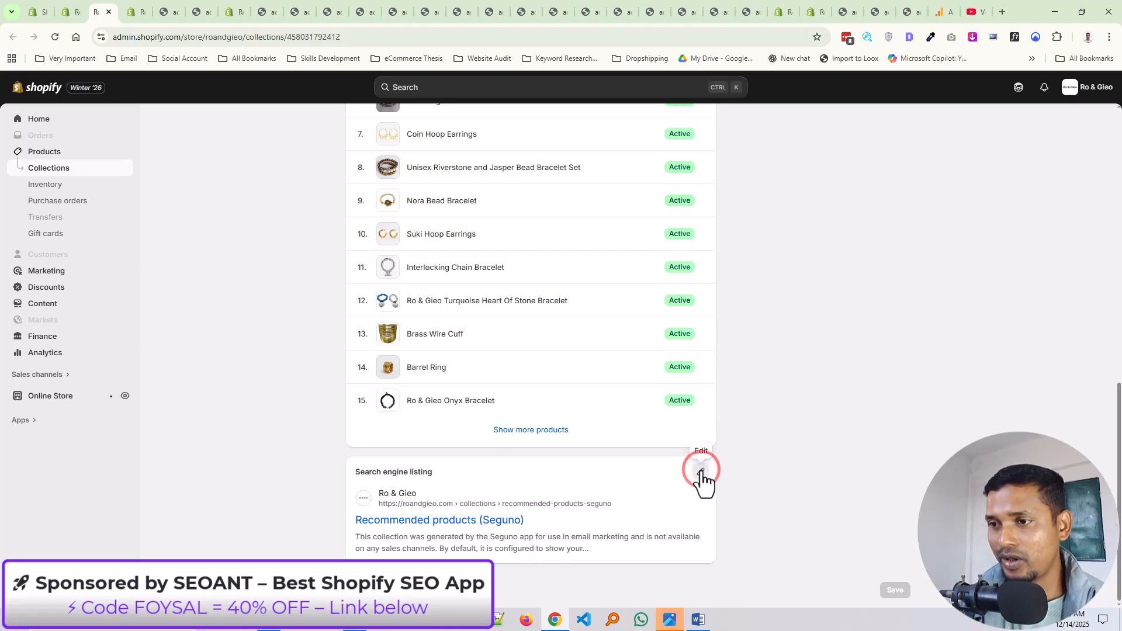
{"action": "scroll", "coordinate": [758, 486], "scroll_direction": "down", "scroll_amount": 4}
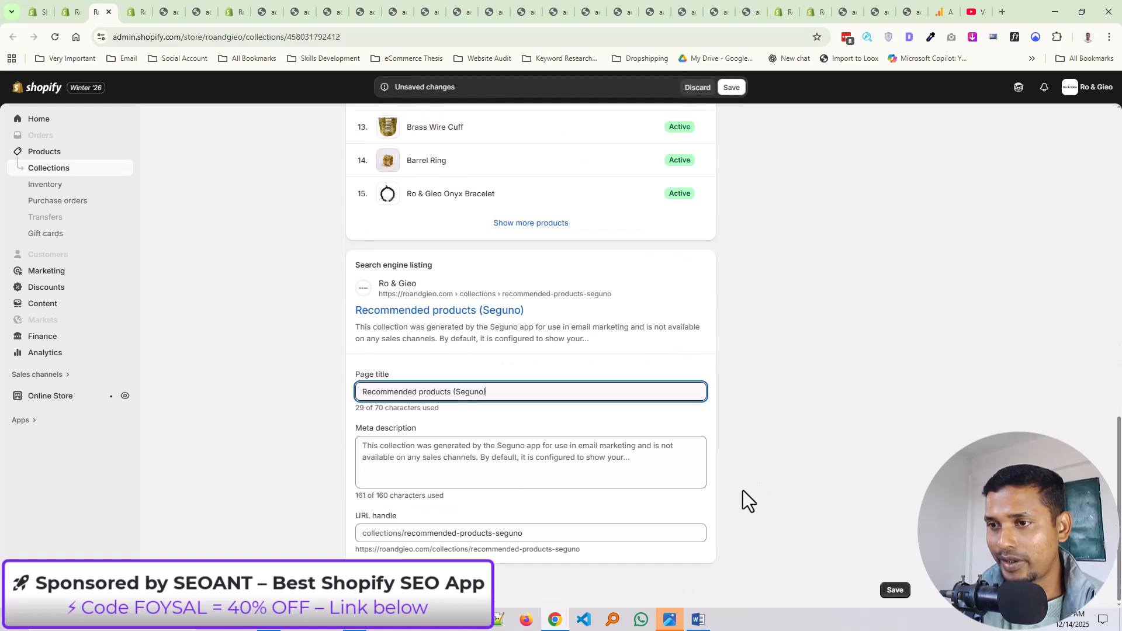
{"action": "left_click", "coordinate": [483, 462]}
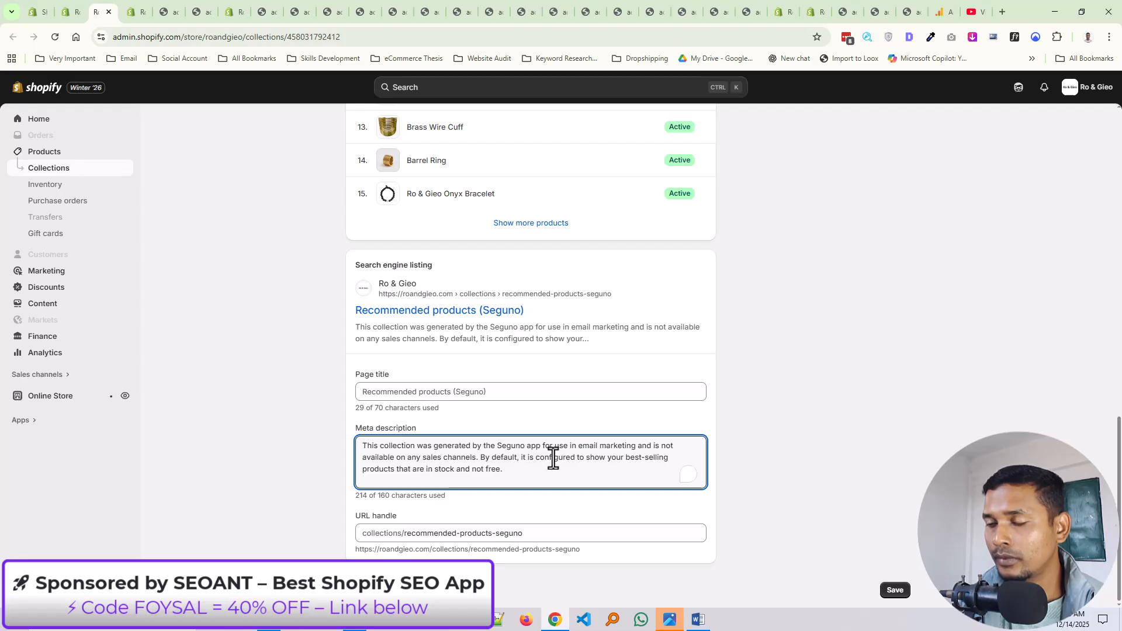
{"action": "scroll", "coordinate": [494, 388], "scroll_direction": "up", "scroll_amount": 5}
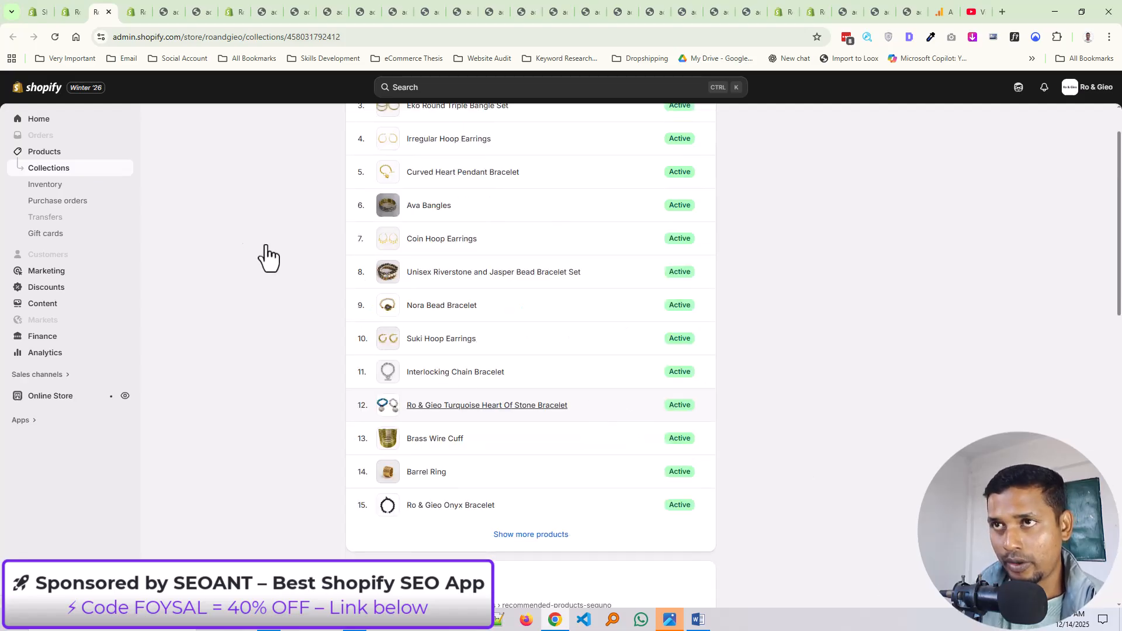
{"action": "scroll", "coordinate": [386, 234], "scroll_direction": "up", "scroll_amount": 8}
{"action": "scroll", "coordinate": [386, 234], "scroll_direction": "up", "scroll_amount": 1}
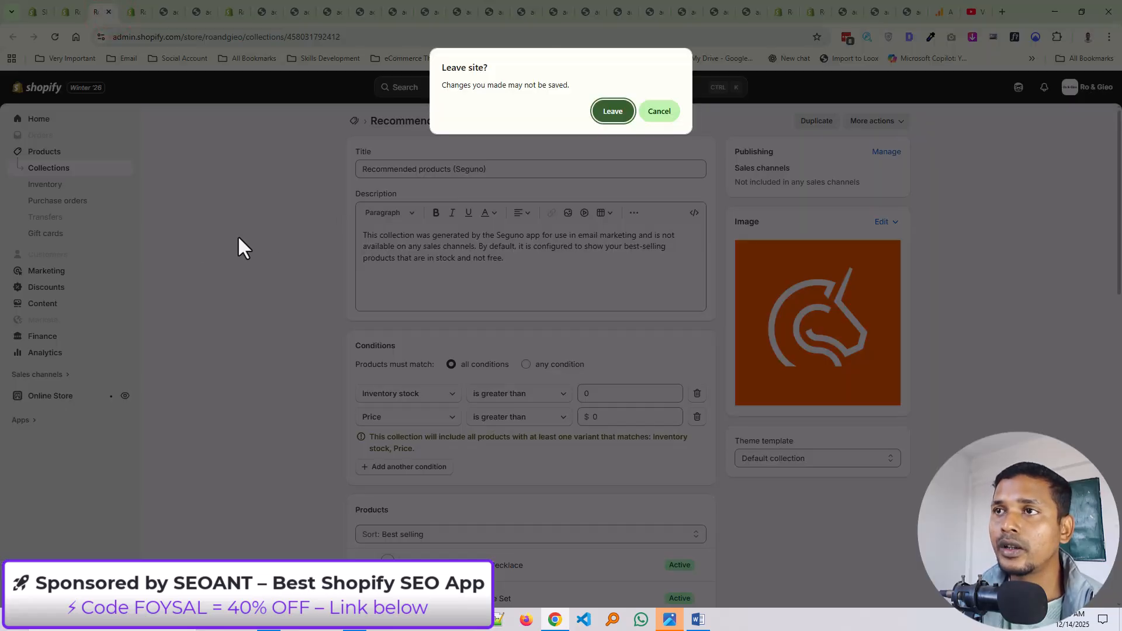
{"action": "left_click", "coordinate": [658, 111]}
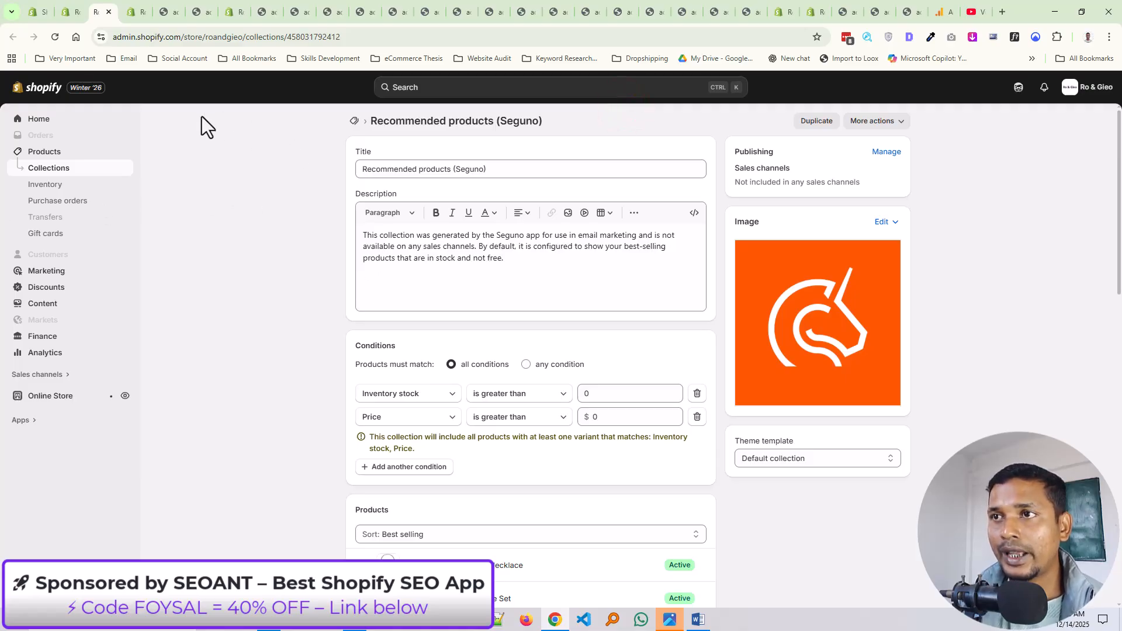
{"action": "left_click", "coordinate": [108, 12]}
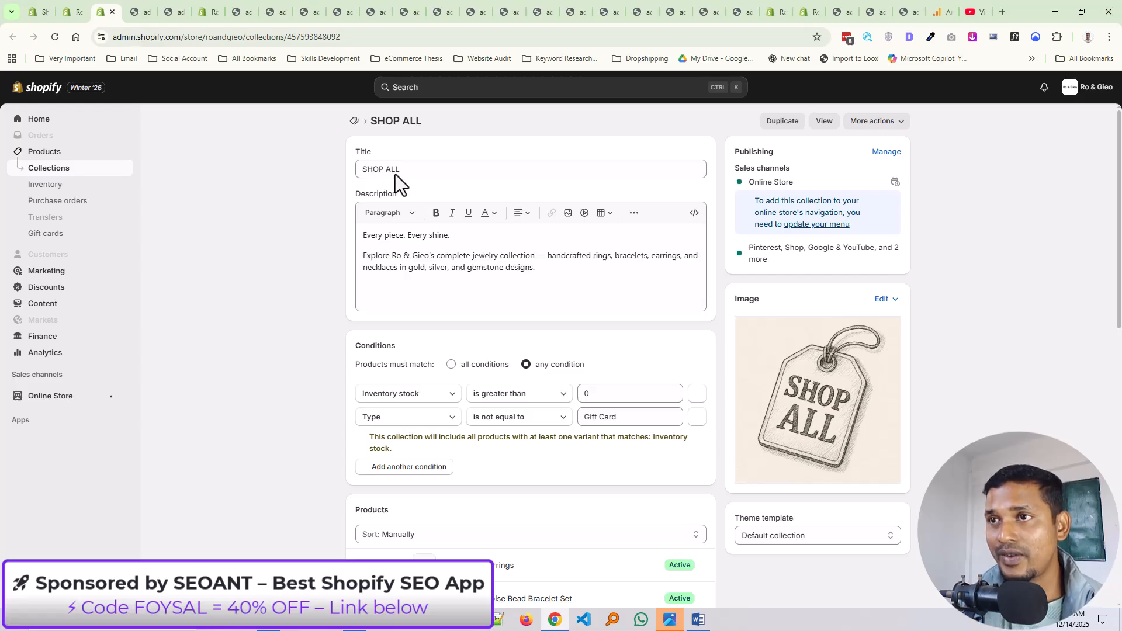
Review the SHOP ALL collection's products and search engine listing fields, and close it without saving
{"action": "scroll", "coordinate": [587, 405], "scroll_direction": "down", "scroll_amount": 3}
{"action": "scroll", "coordinate": [584, 403], "scroll_direction": "down", "scroll_amount": 4}
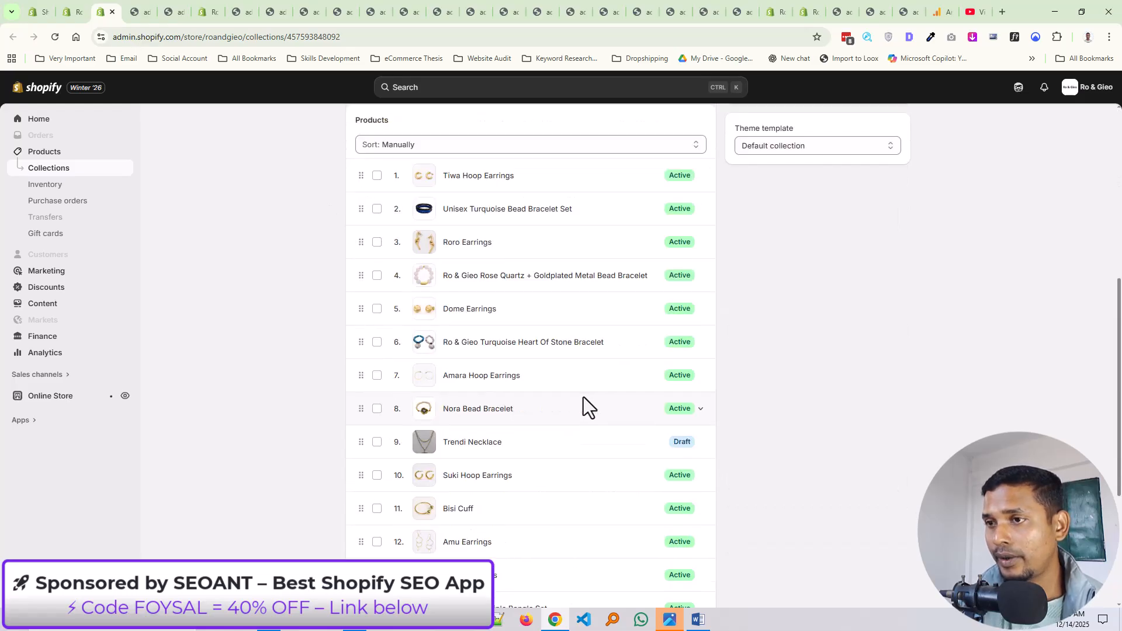
{"action": "scroll", "coordinate": [583, 403], "scroll_direction": "down", "scroll_amount": 5}
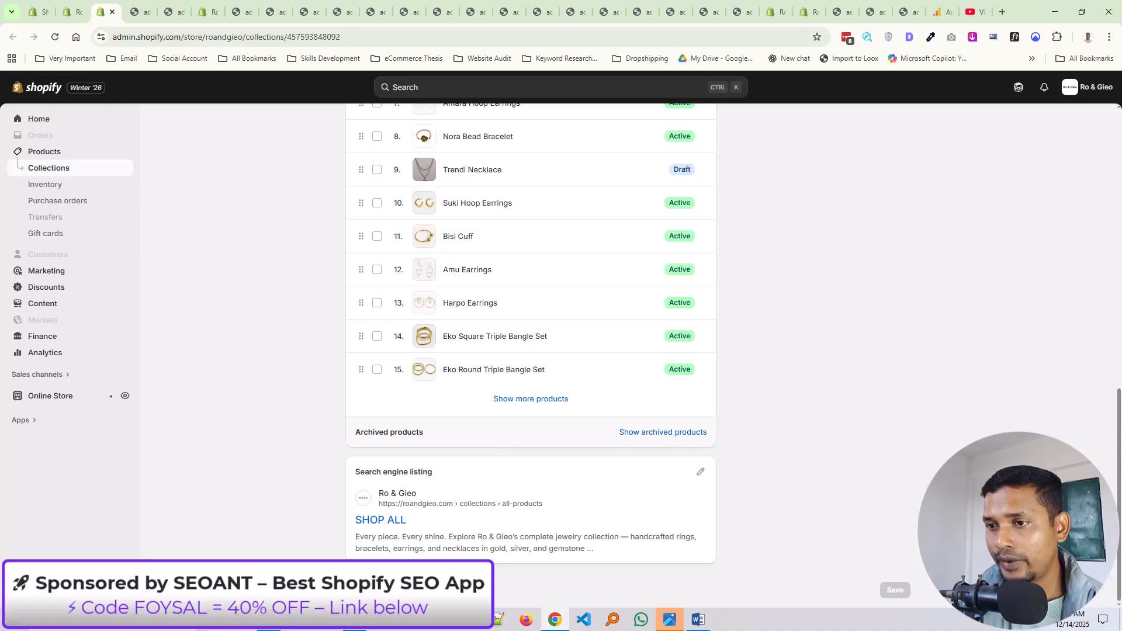
{"action": "left_click", "coordinate": [694, 471]}
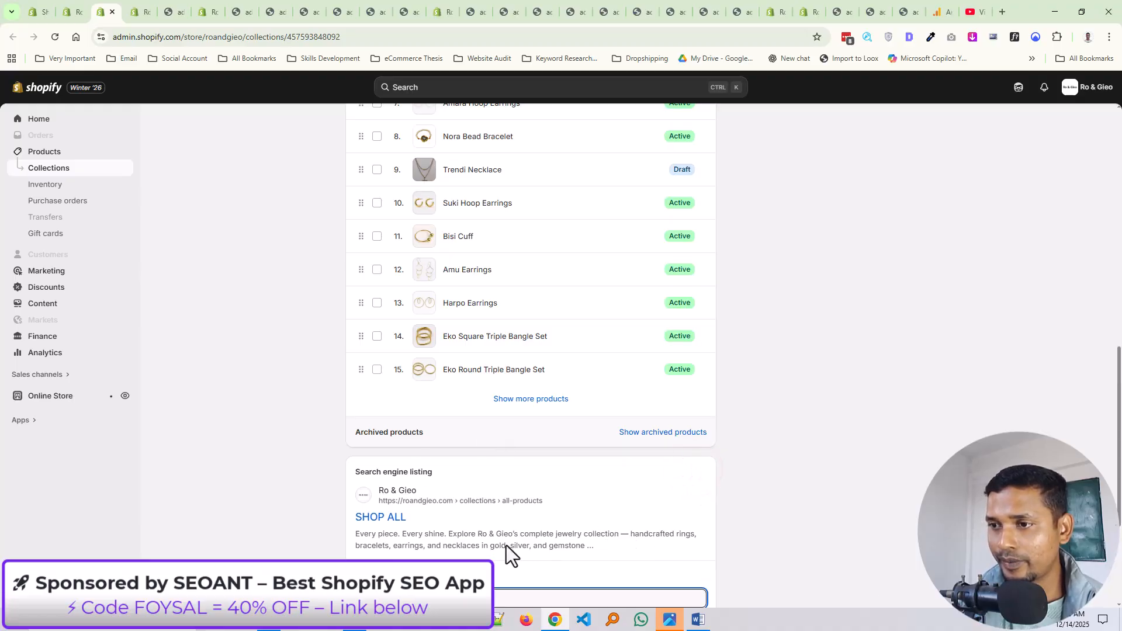
{"action": "scroll", "coordinate": [533, 550], "scroll_direction": "down", "scroll_amount": 4}
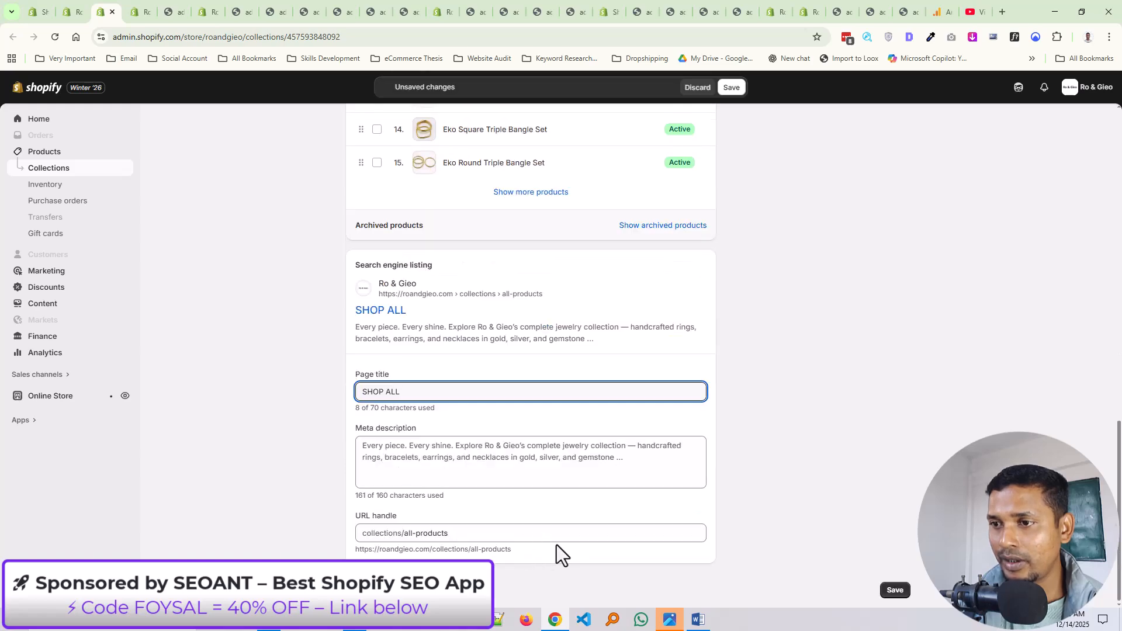
{"action": "scroll", "coordinate": [797, 536], "scroll_direction": "up", "scroll_amount": 3}
{"action": "scroll", "coordinate": [797, 536], "scroll_direction": "up", "scroll_amount": 10}
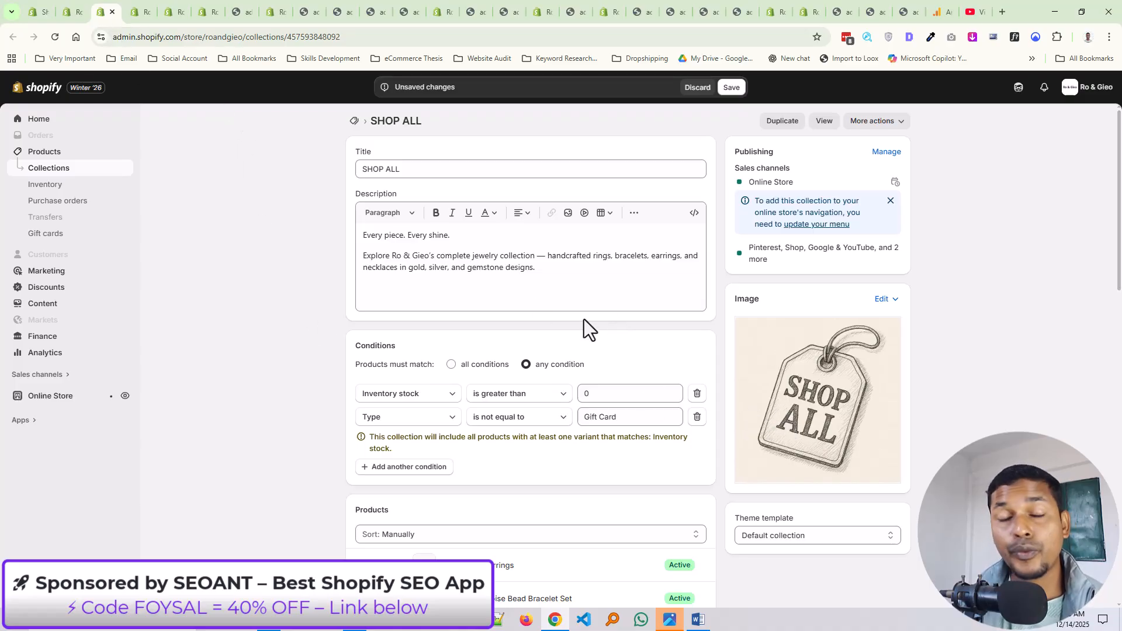
{"action": "left_click", "coordinate": [112, 12]}
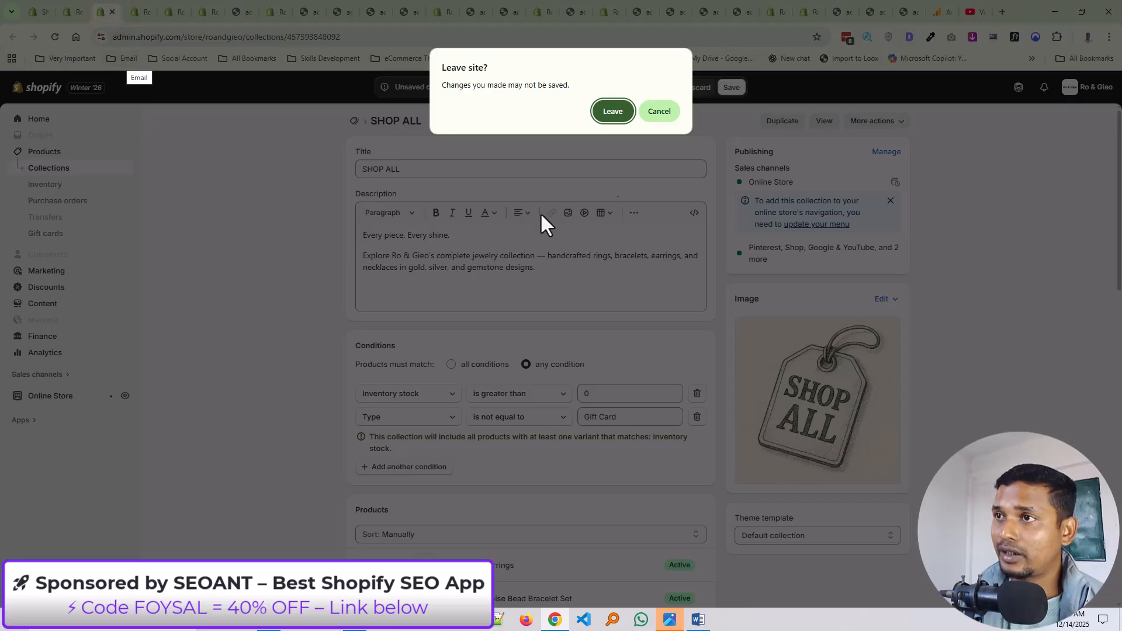
{"action": "left_click", "coordinate": [628, 108]}
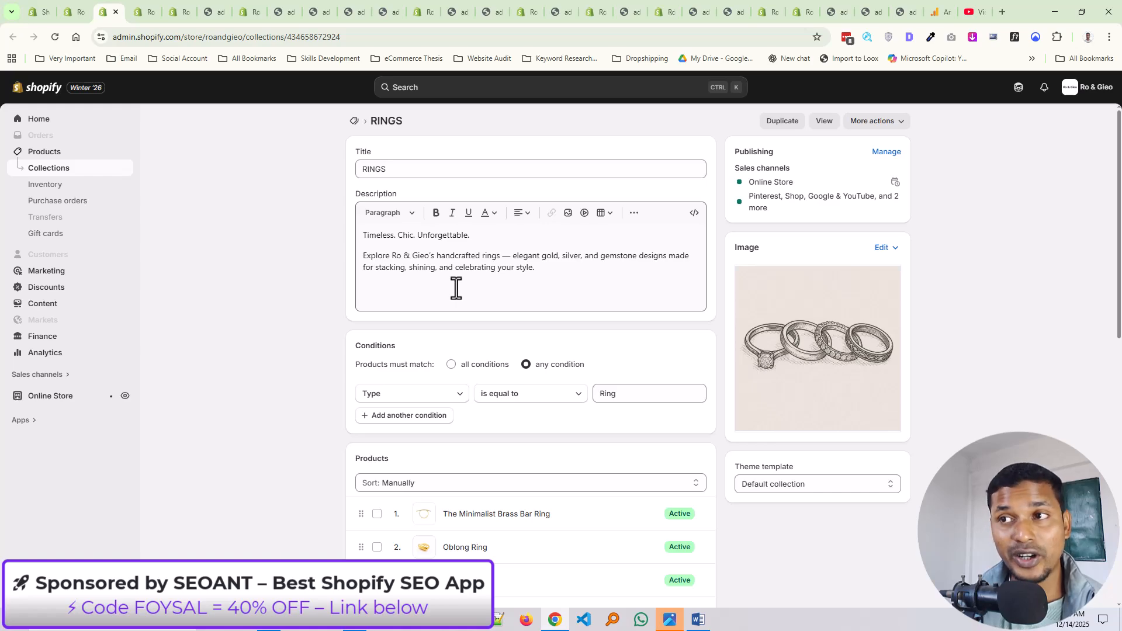
Check the RINGS collection's search engine listing, and close it along with the Smart Products Filter Index collection
{"action": "scroll", "coordinate": [456, 287], "scroll_direction": "down", "scroll_amount": 3}
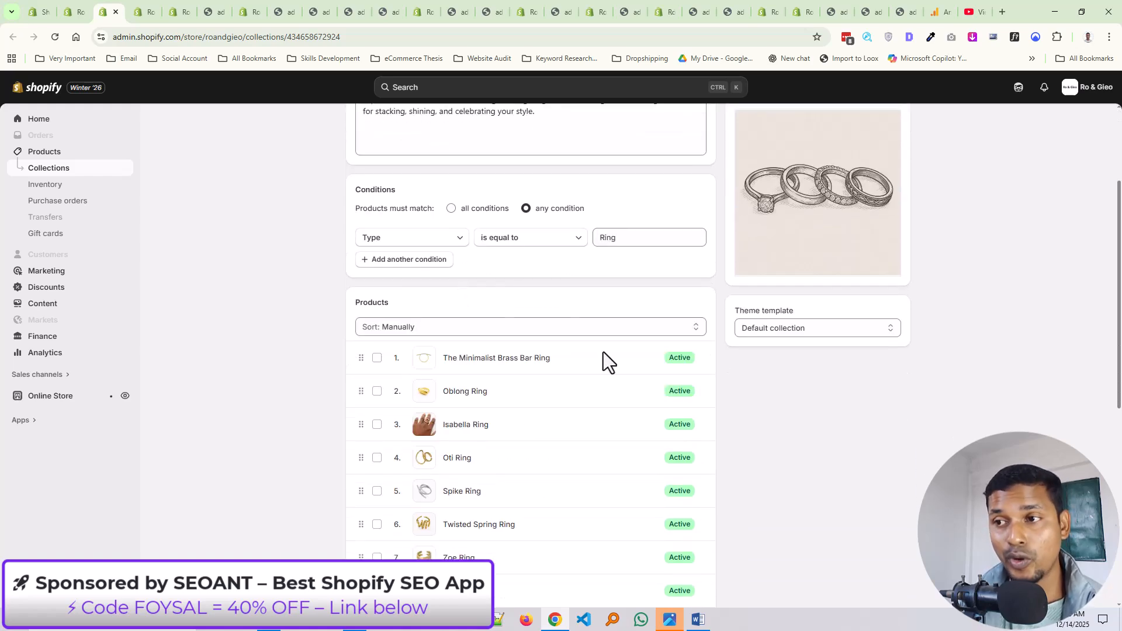
{"action": "scroll", "coordinate": [584, 421], "scroll_direction": "down", "scroll_amount": 7}
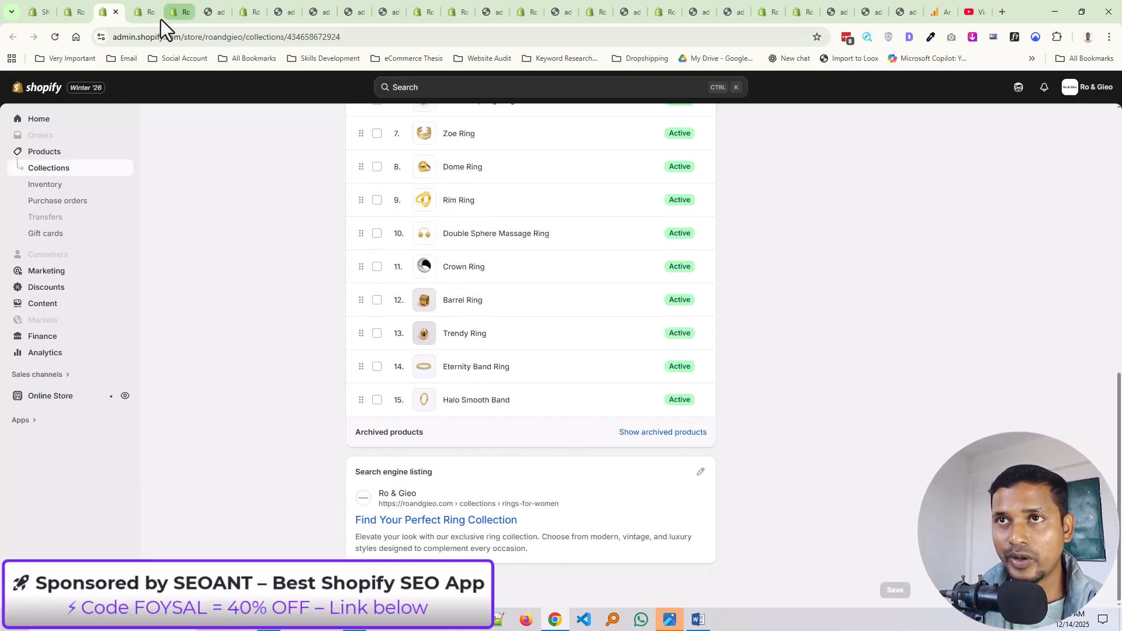
{"action": "left_click", "coordinate": [115, 13]}
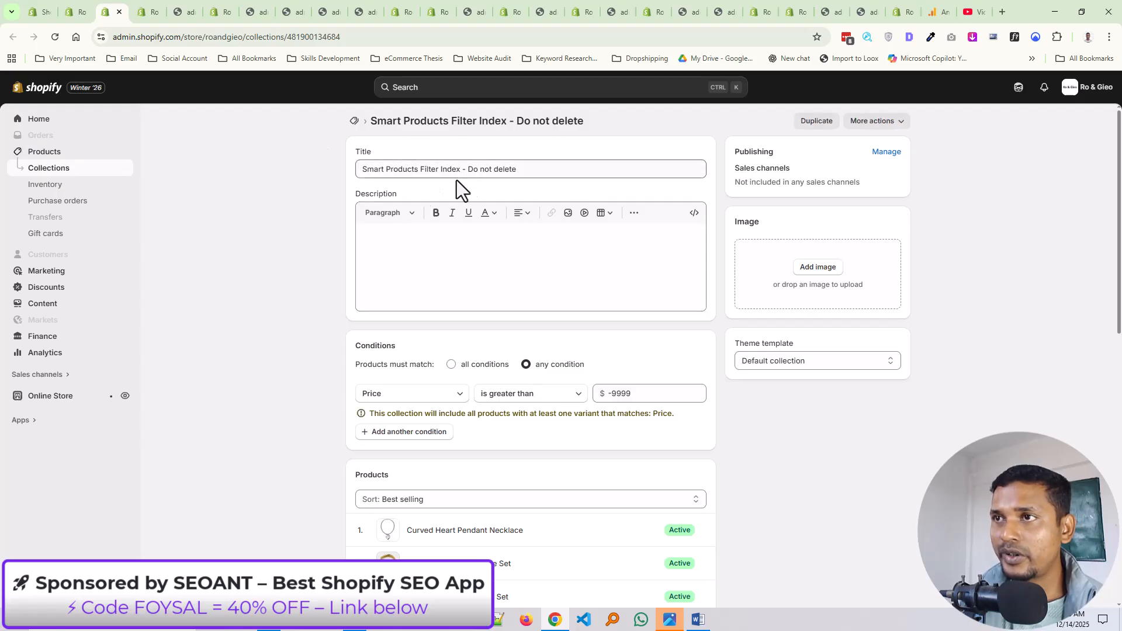
{"action": "left_click", "coordinate": [118, 12]}
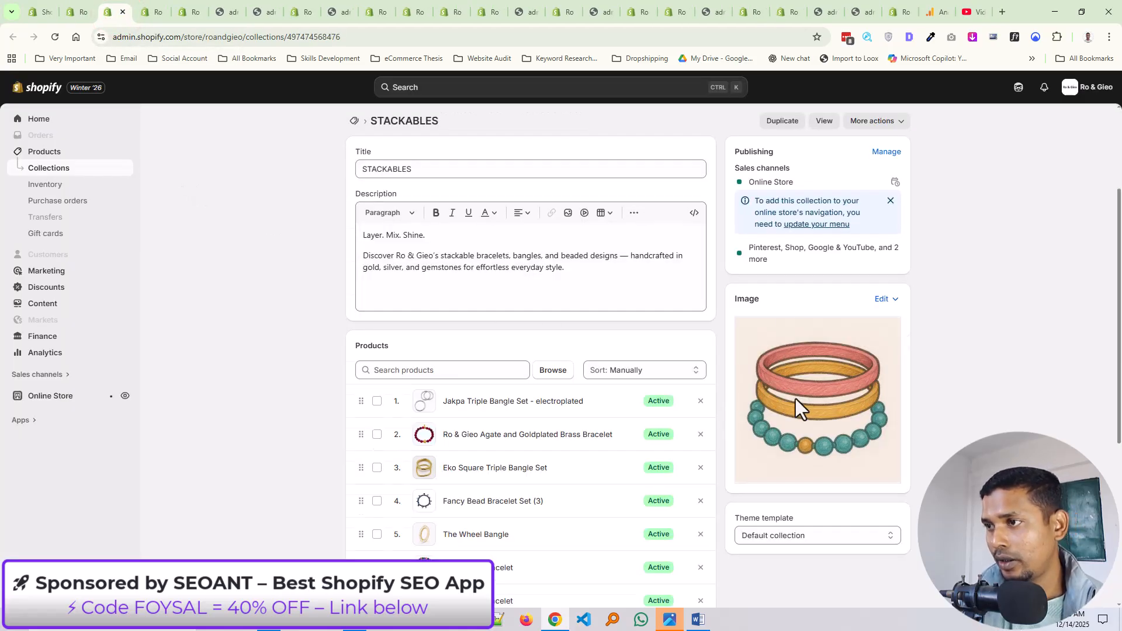
Check the STACKABLES collection's description, products and search engine listing, and close it
{"action": "scroll", "coordinate": [791, 400], "scroll_direction": "down", "scroll_amount": 3}
{"action": "scroll", "coordinate": [535, 319], "scroll_direction": "up", "scroll_amount": 3}
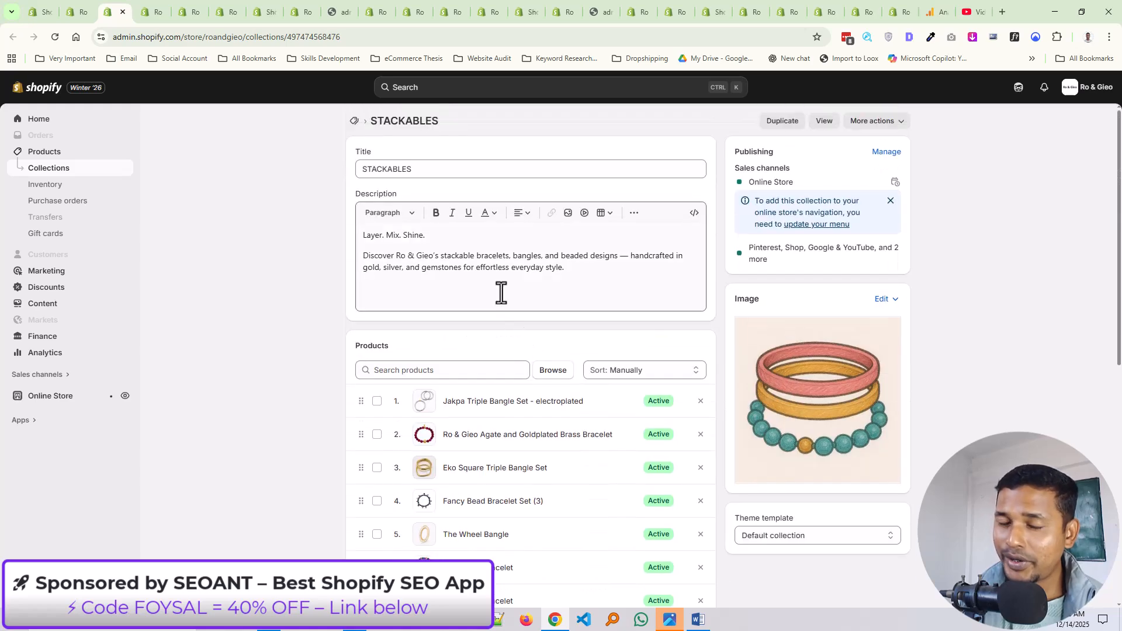
{"action": "scroll", "coordinate": [587, 369], "scroll_direction": "down", "scroll_amount": 10}
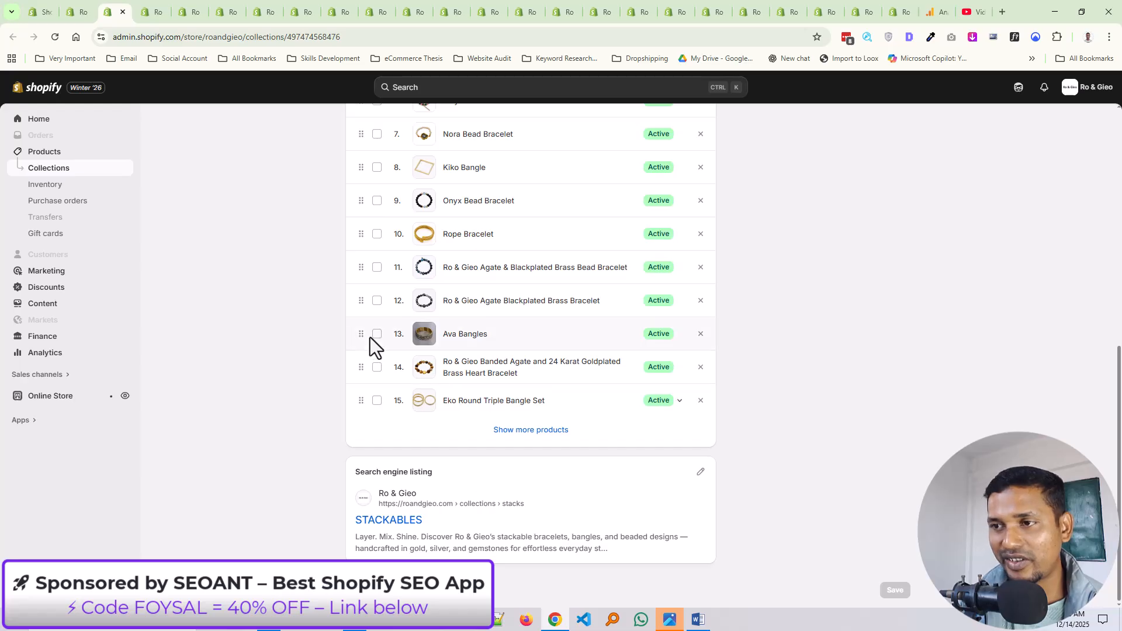
{"action": "left_click", "coordinate": [123, 11]}
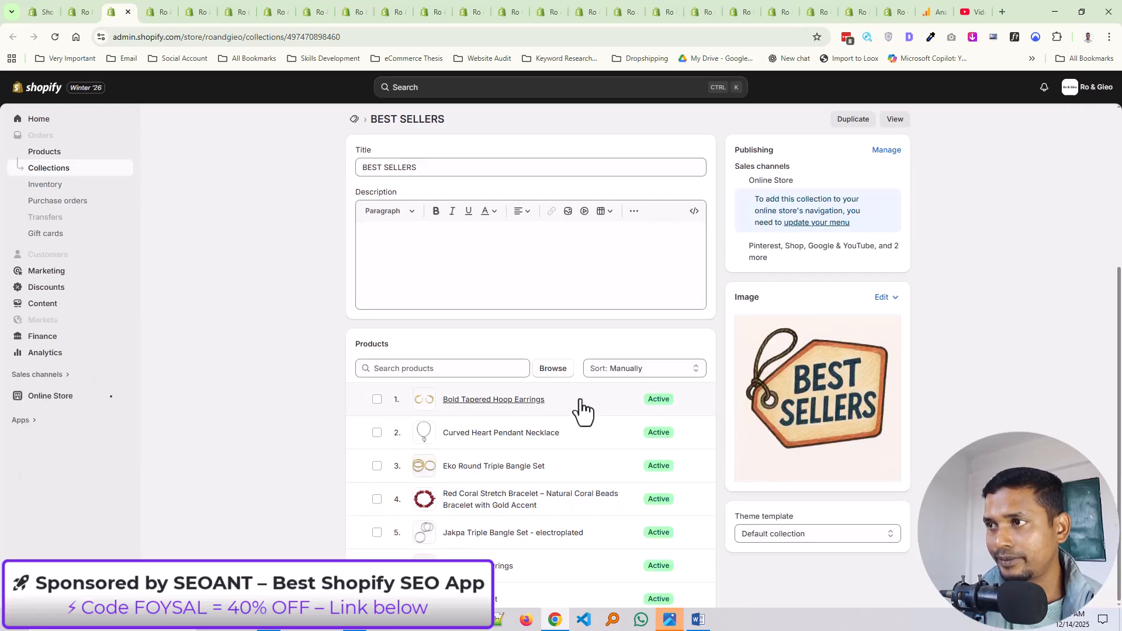
Look through the BEST SELLERS collection page and close it
{"action": "scroll", "coordinate": [578, 409], "scroll_direction": "down", "scroll_amount": 4}
{"action": "scroll", "coordinate": [581, 409], "scroll_direction": "up", "scroll_amount": 4}
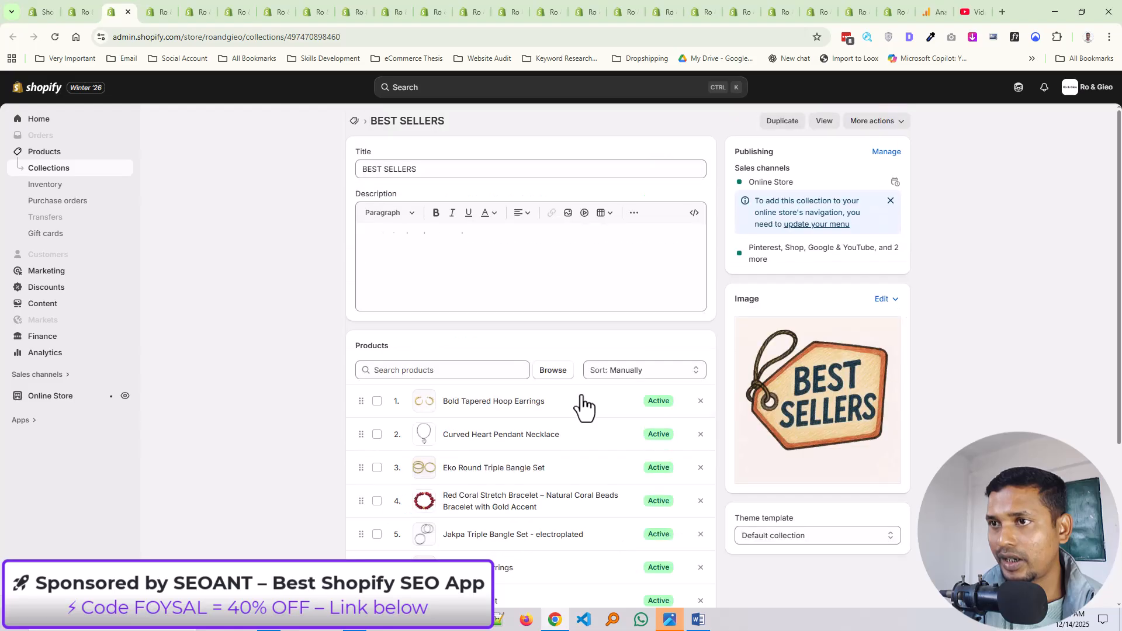
{"action": "left_click", "coordinate": [128, 11]}
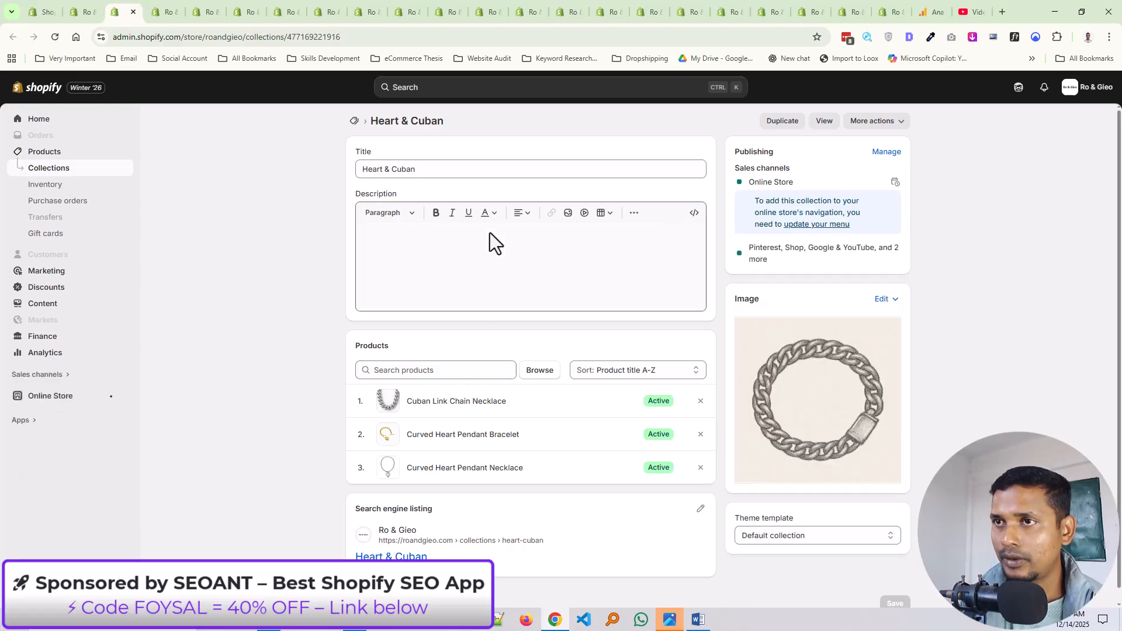
Review the Heart & Cuban collection's description and products, and open its search engine listing for editing
{"action": "scroll", "coordinate": [520, 348], "scroll_direction": "down", "scroll_amount": 1}
{"action": "scroll", "coordinate": [521, 348], "scroll_direction": "up", "scroll_amount": 1}
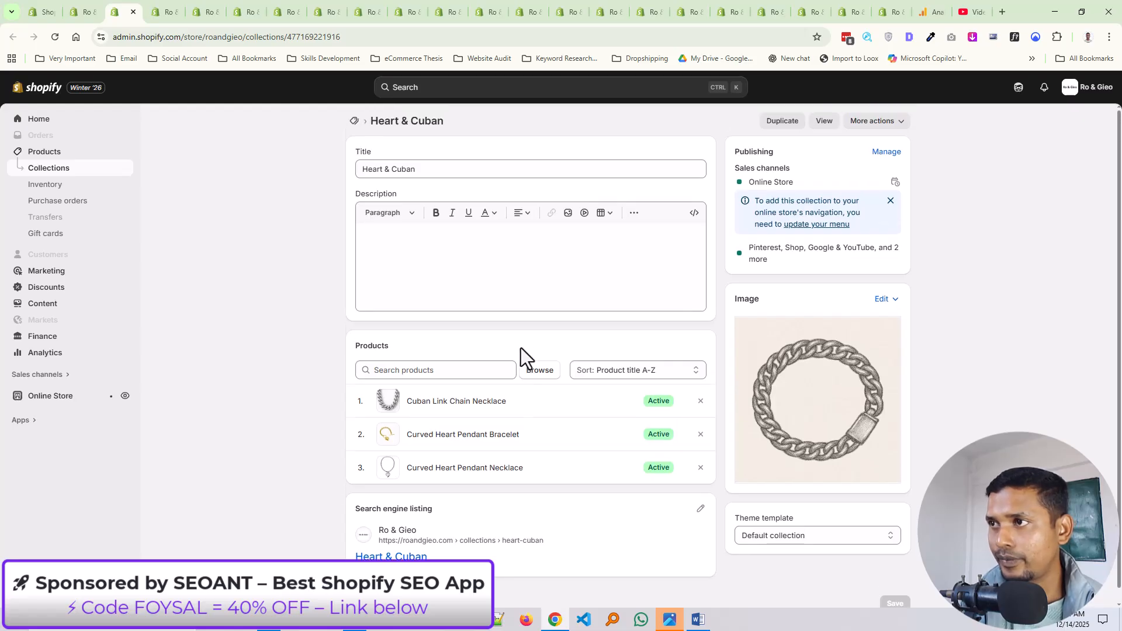
{"action": "scroll", "coordinate": [461, 379], "scroll_direction": "down", "scroll_amount": 1}
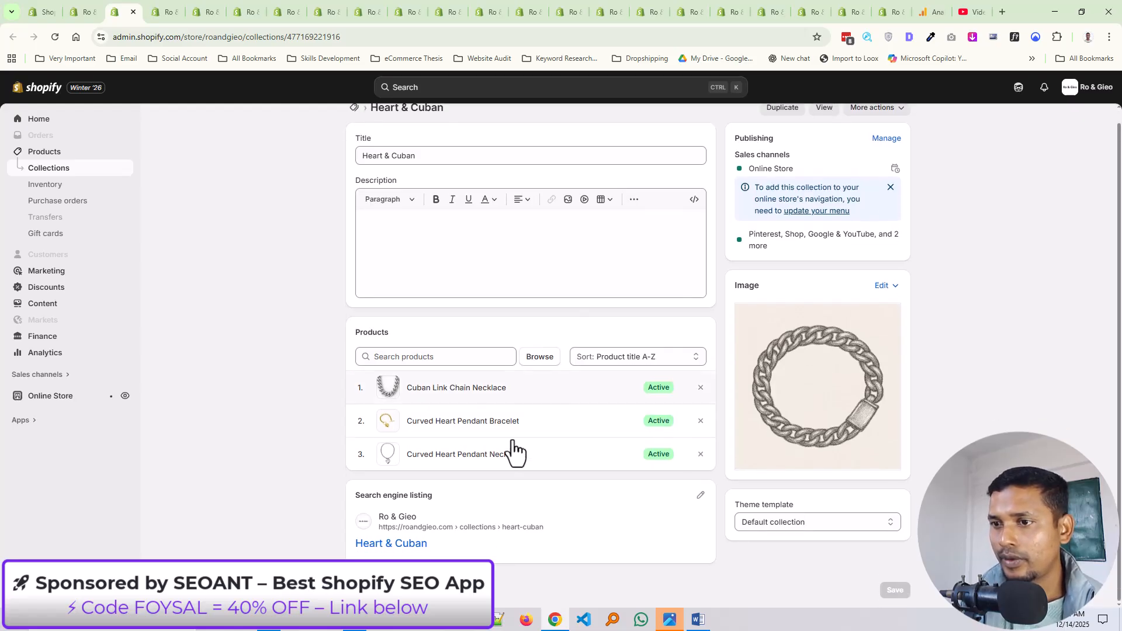
{"action": "scroll", "coordinate": [450, 286], "scroll_direction": "up", "scroll_amount": 1}
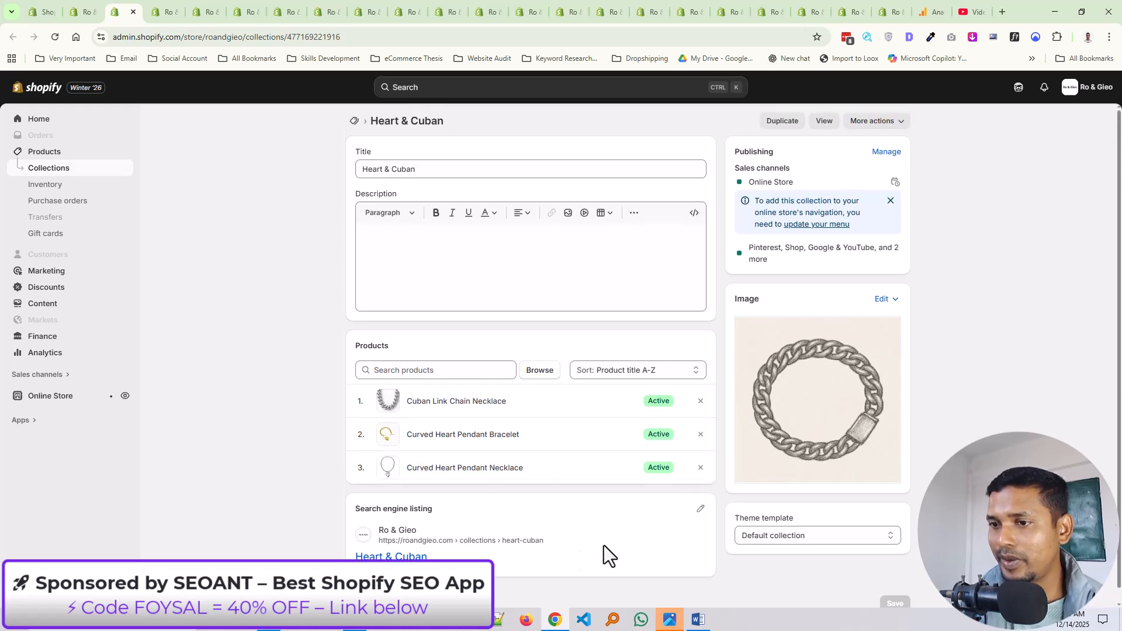
{"action": "left_click", "coordinate": [700, 509]}
{"action": "scroll", "coordinate": [510, 533], "scroll_direction": "down", "scroll_amount": 4}
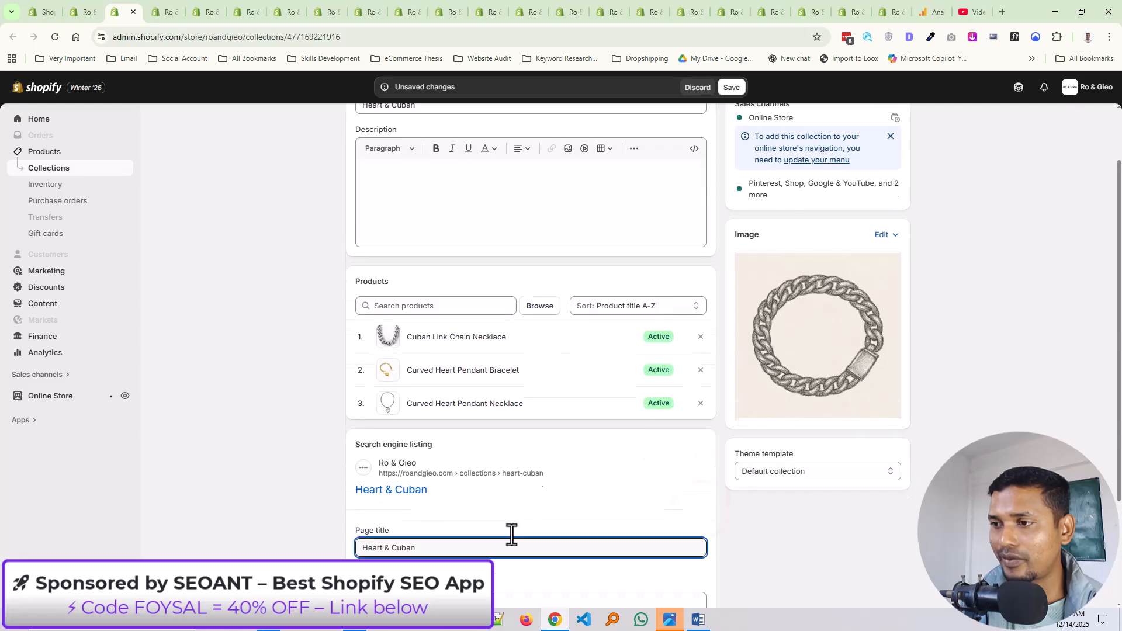
{"action": "scroll", "coordinate": [492, 477], "scroll_direction": "up", "scroll_amount": 4}
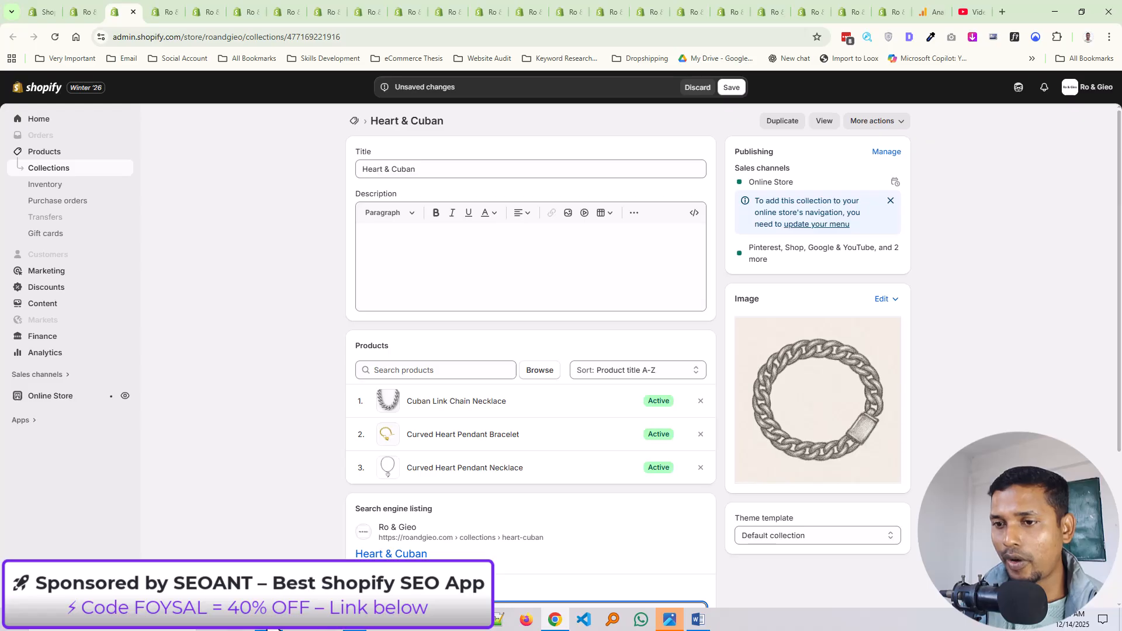
Open PROFESSIONAL SEO META PROMPT (COPY & USE).txt from the Shopify SEO LIVE Project folder, select its entire text and return to the Heart & Cuban collection
{"action": "left_click", "coordinate": [279, 627]}
{"action": "left_click", "coordinate": [482, 487]}
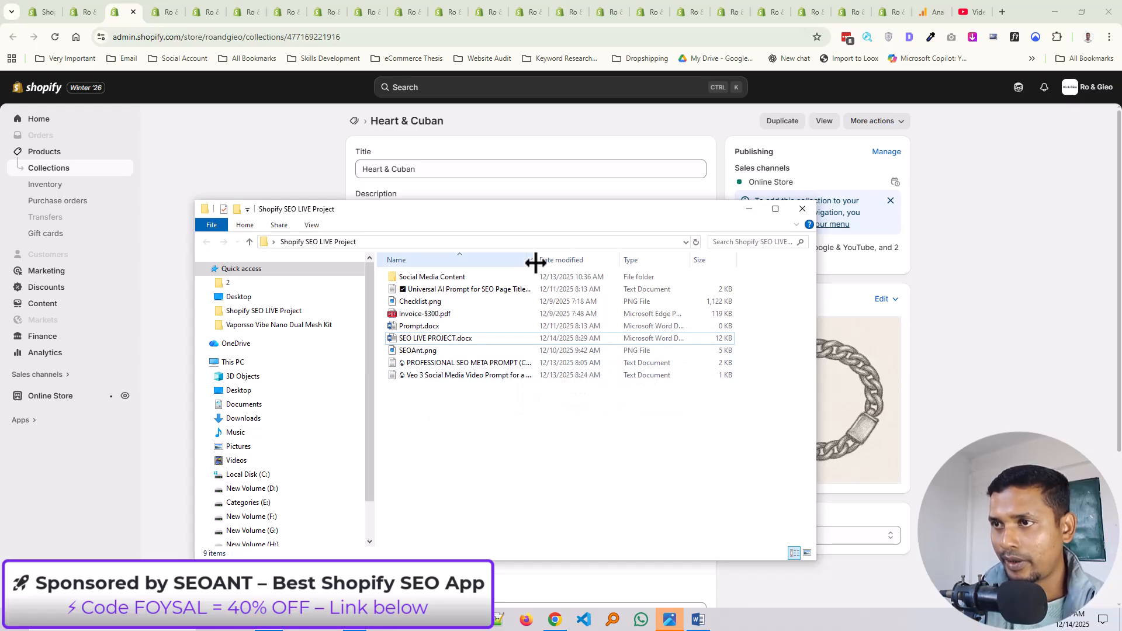
{"action": "left_click_drag", "start_coordinate": [536, 263], "coordinate": [701, 260]}
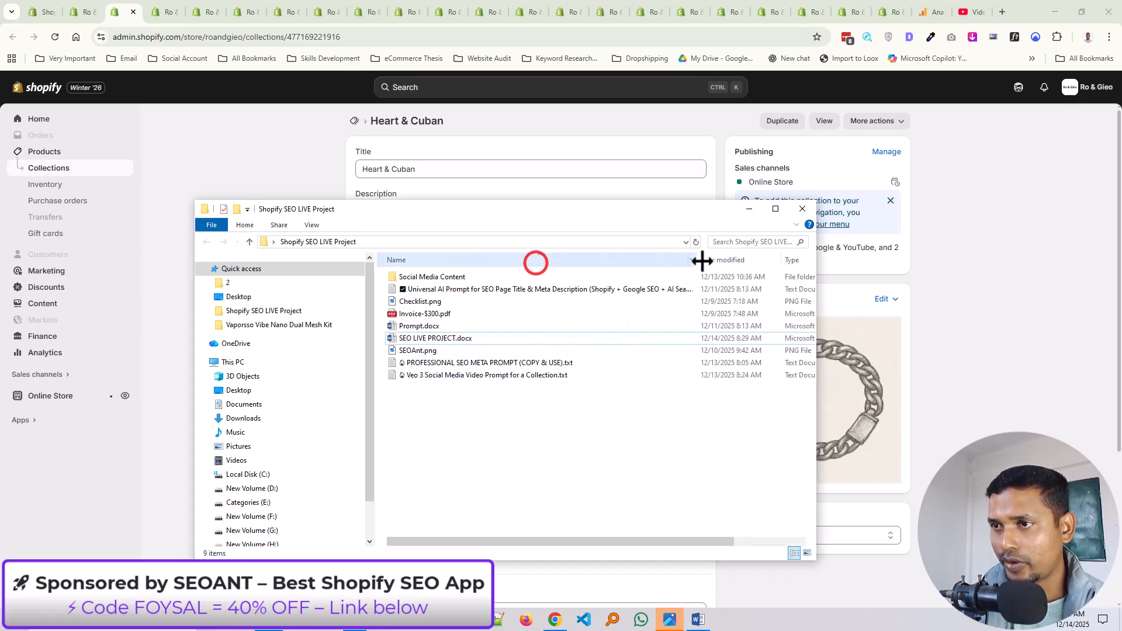
{"action": "double_click", "coordinate": [489, 363]}
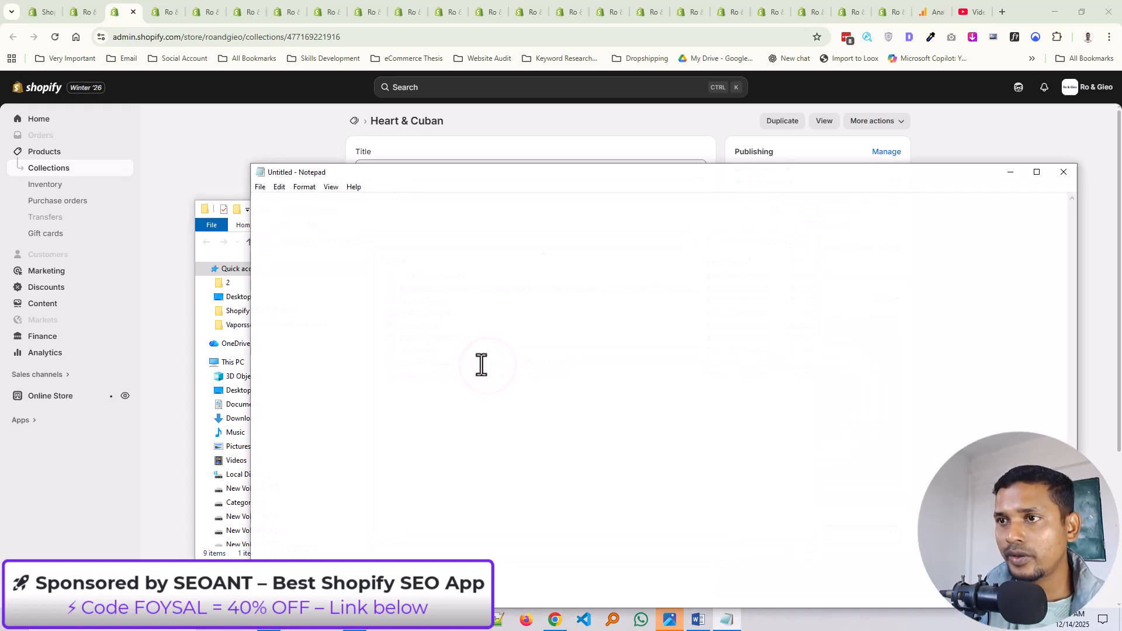
{"action": "key", "text": "ctrl+a"}
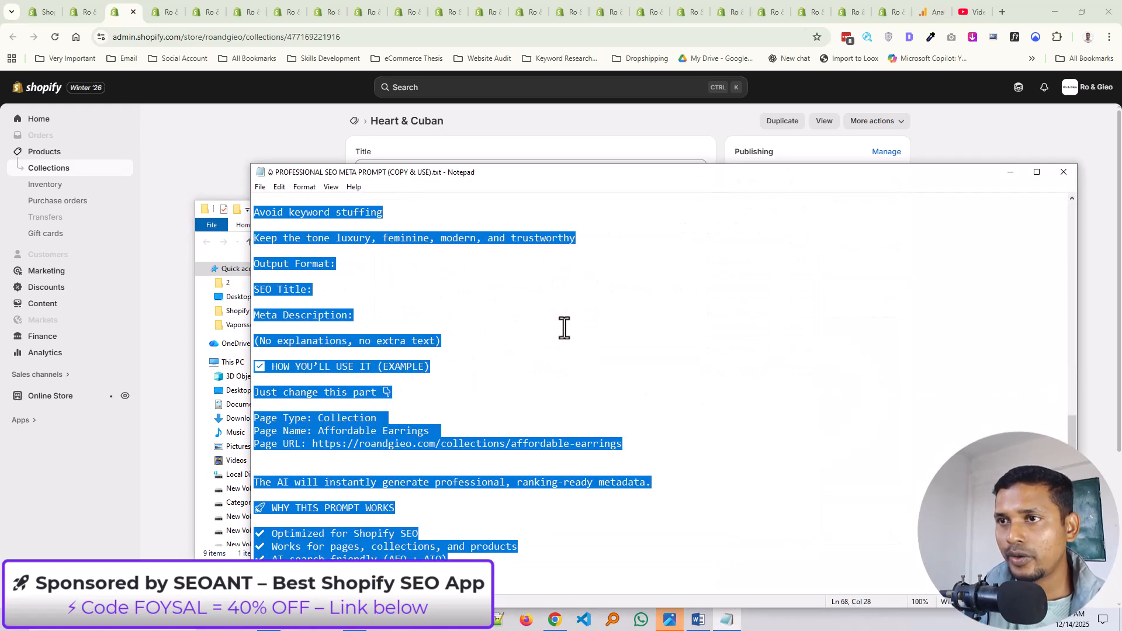
{"action": "left_click", "coordinate": [117, 18]}
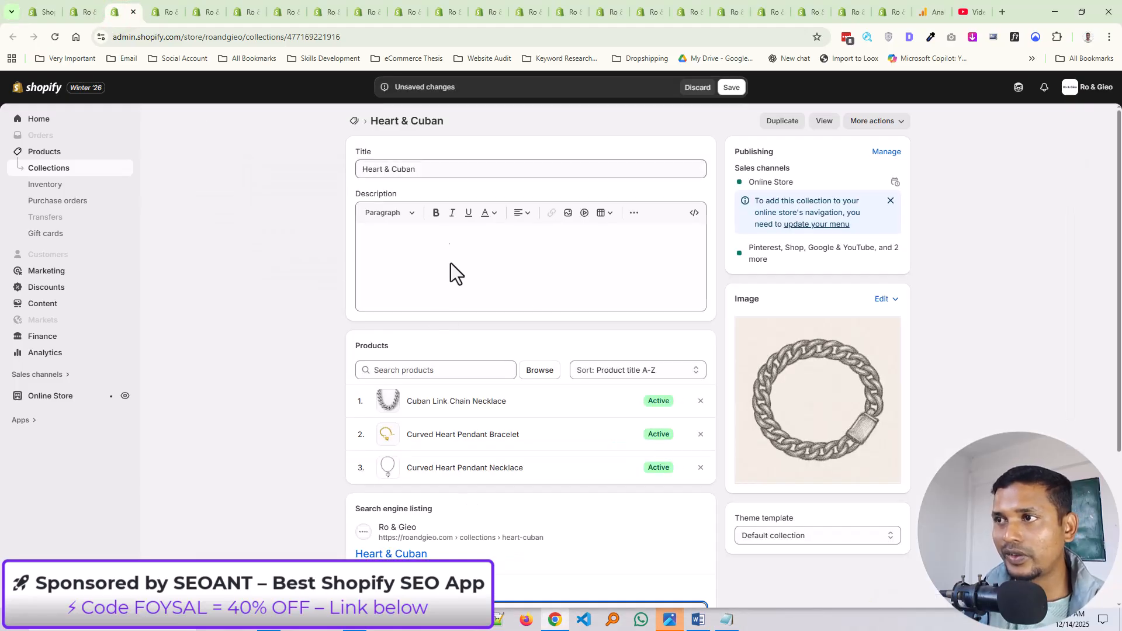
Open a new browser tab
{"action": "left_click", "coordinate": [1002, 12]}
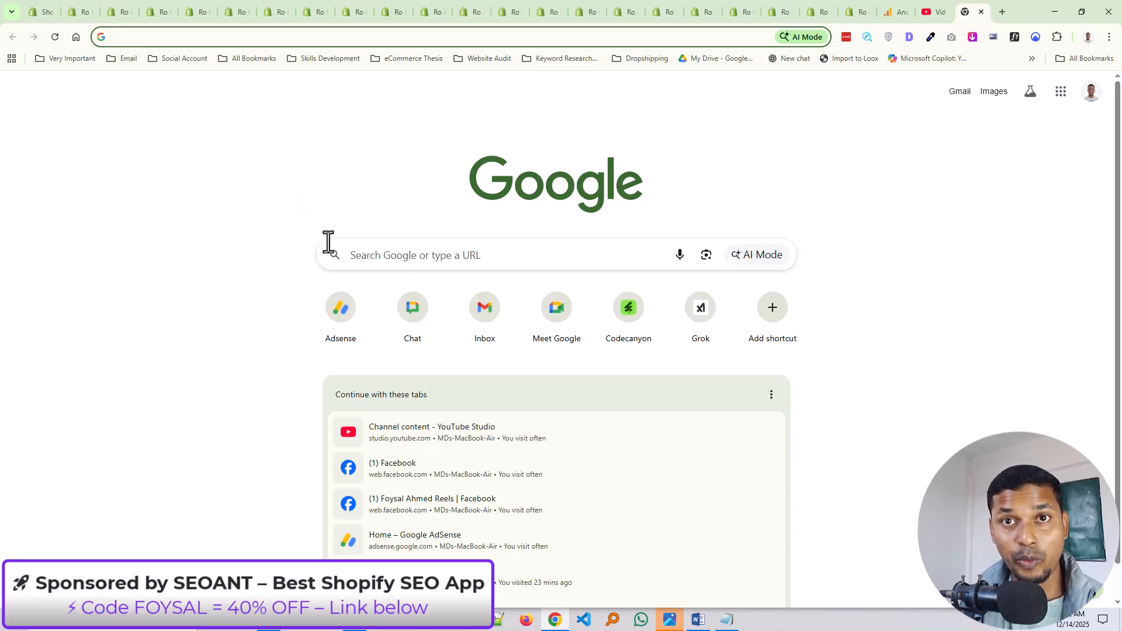
{"action": "left_click", "coordinate": [281, 37]}
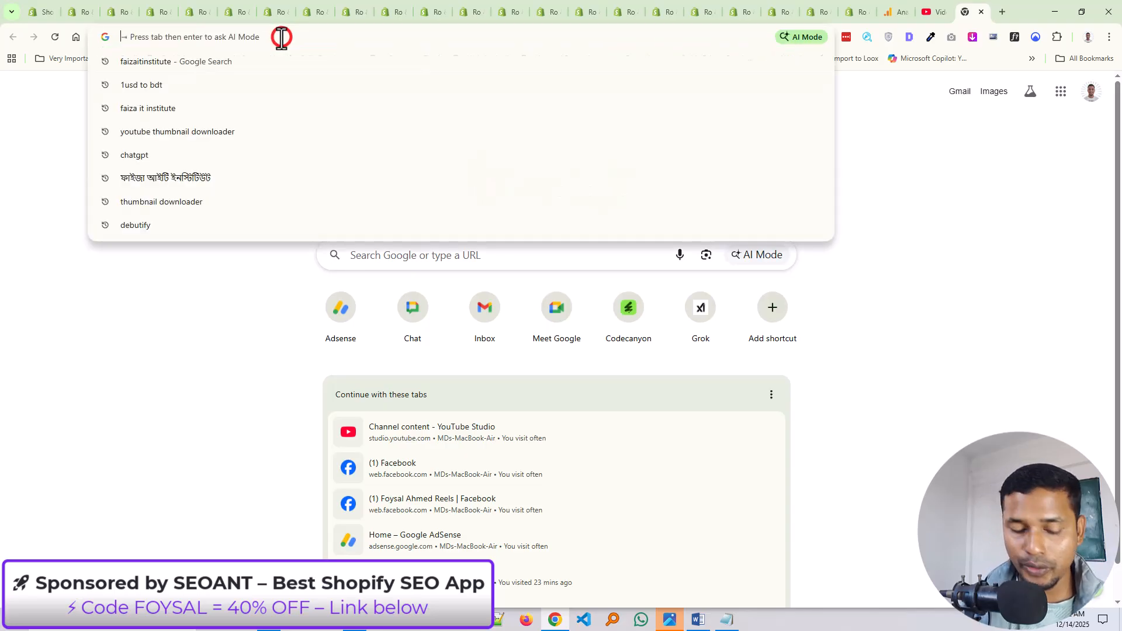
{"action": "type", "text": "chat.openai.com/chat"}
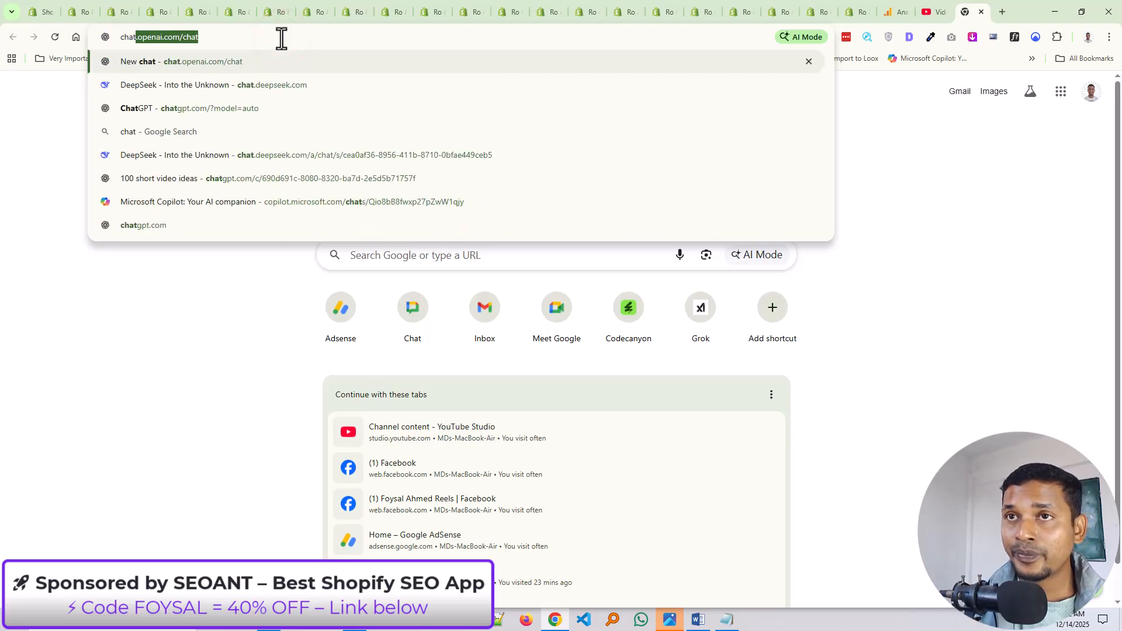
{"action": "key", "text": "ctrl+a"}
{"action": "key", "text": "Escape"}
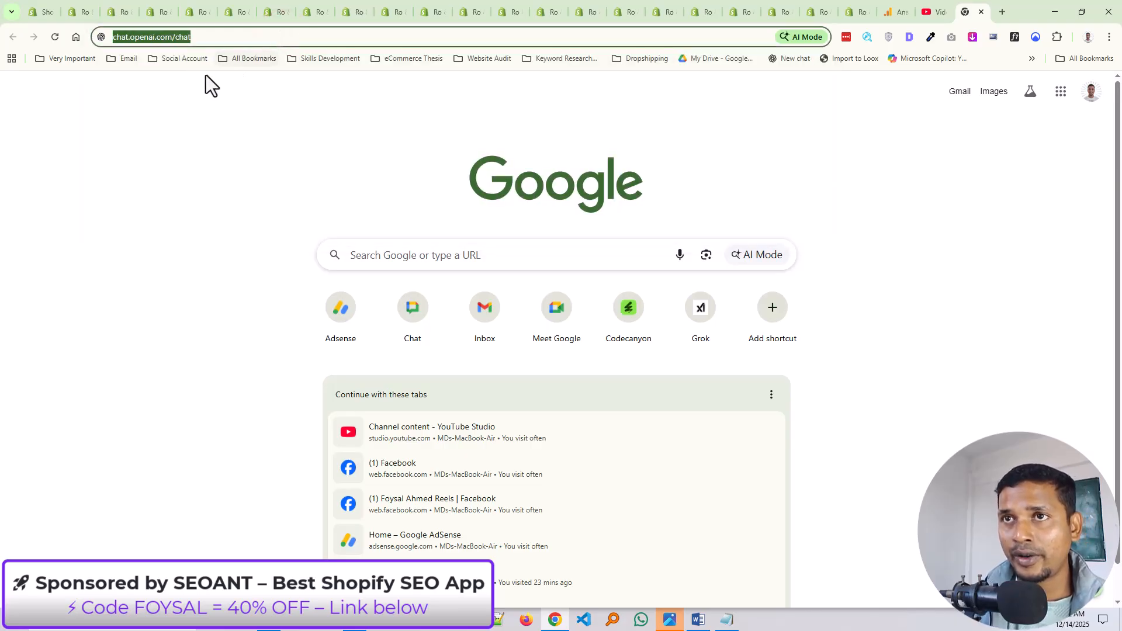
Open Microsoft Copilot from the AI bookmarks folder and paste the copied SEO meta prompt into a new message
{"action": "left_click", "coordinate": [187, 61]}
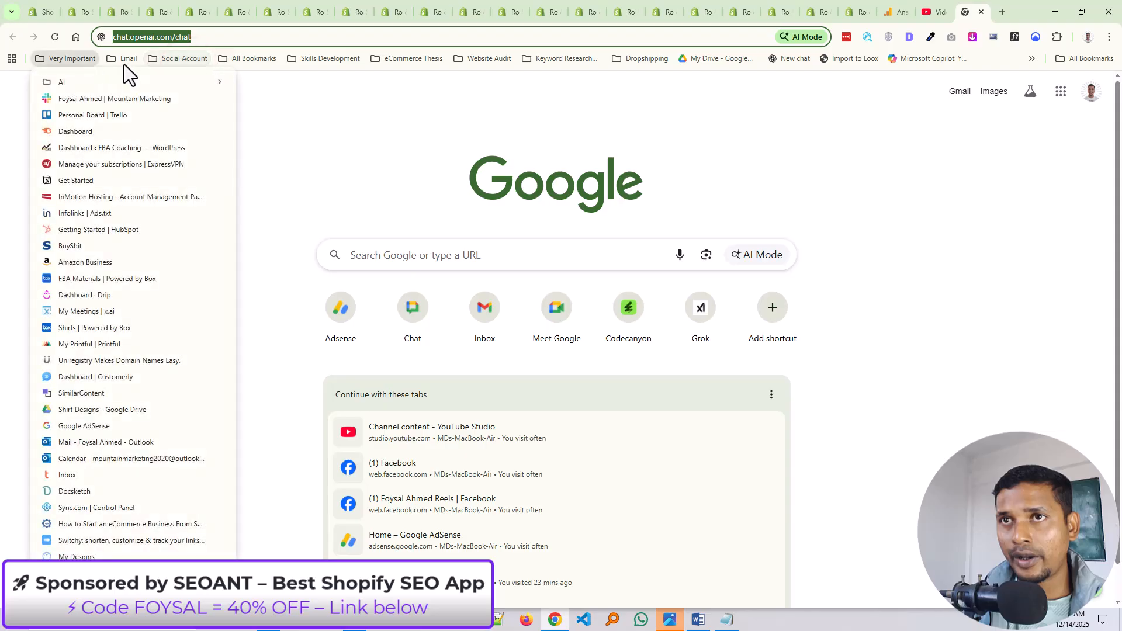
{"action": "mouse_move", "coordinate": [199, 82]}
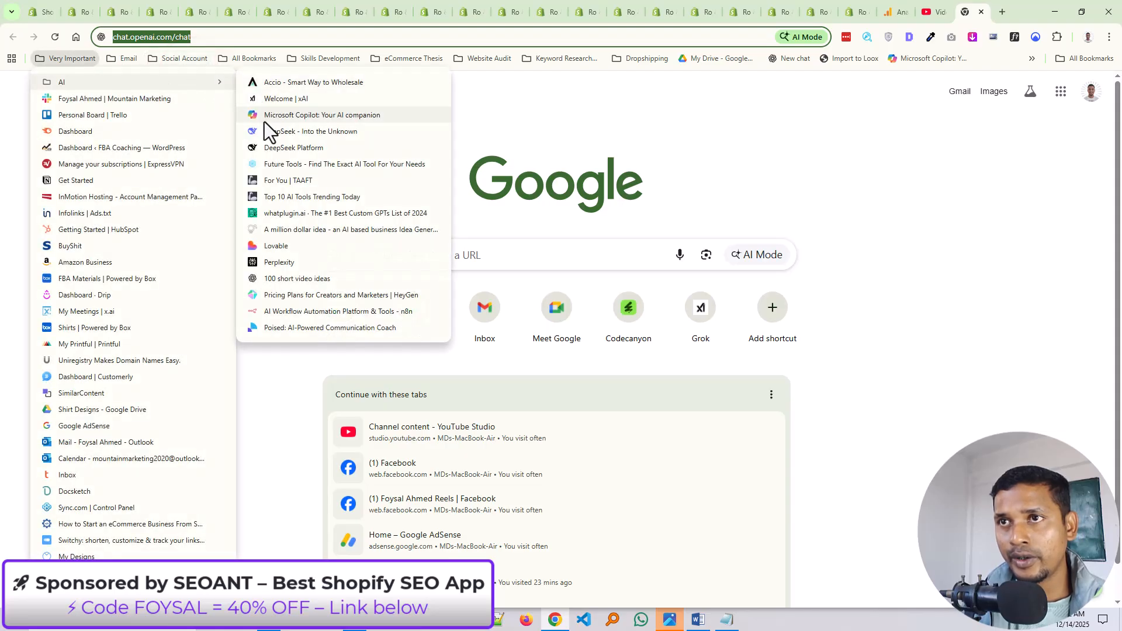
{"action": "left_click", "coordinate": [328, 115]}
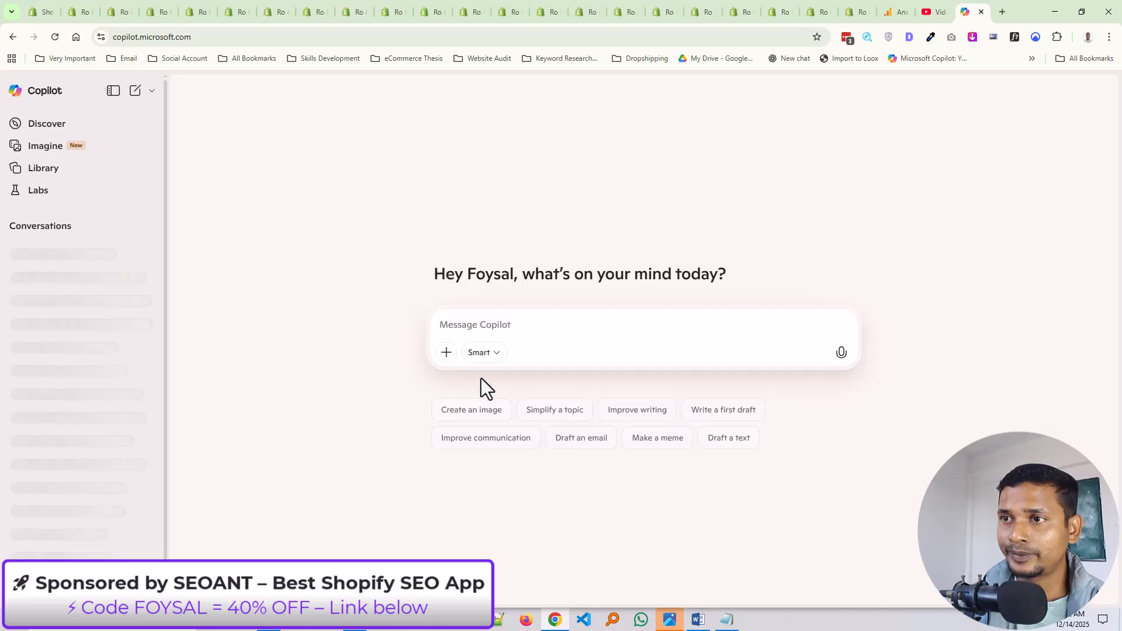
{"action": "left_click", "coordinate": [494, 319]}
{"action": "key", "text": "ctrl+v"}
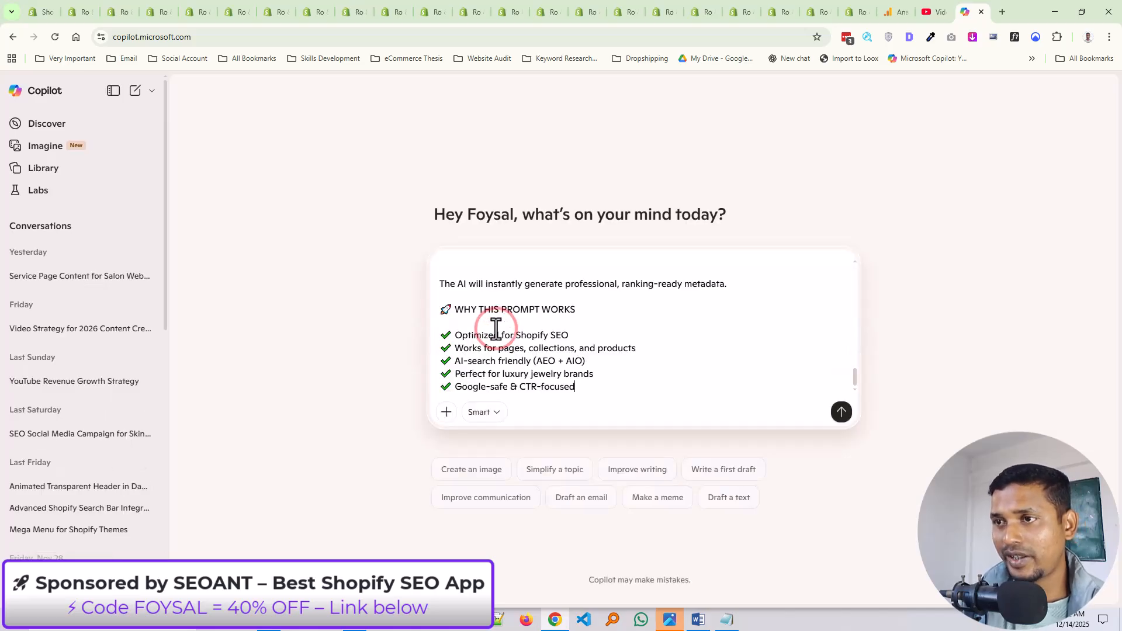
Copy the Heart & Cuban collection's title in Shopify and return to the Copilot prompt
{"action": "left_click", "coordinate": [115, 12]}
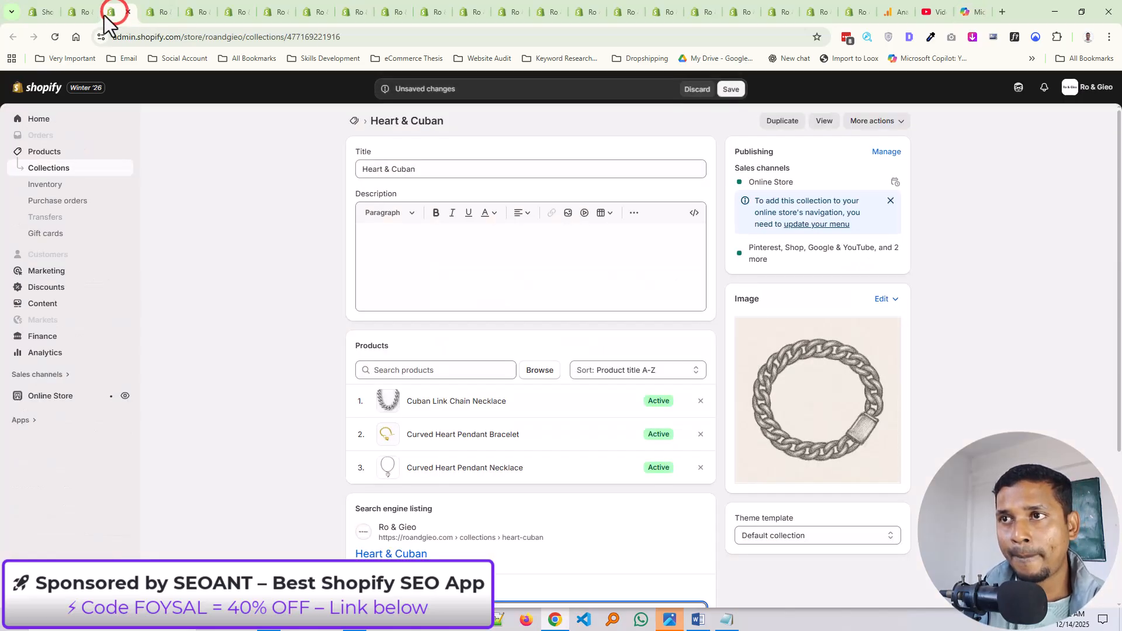
{"action": "triple_click", "coordinate": [396, 168]}
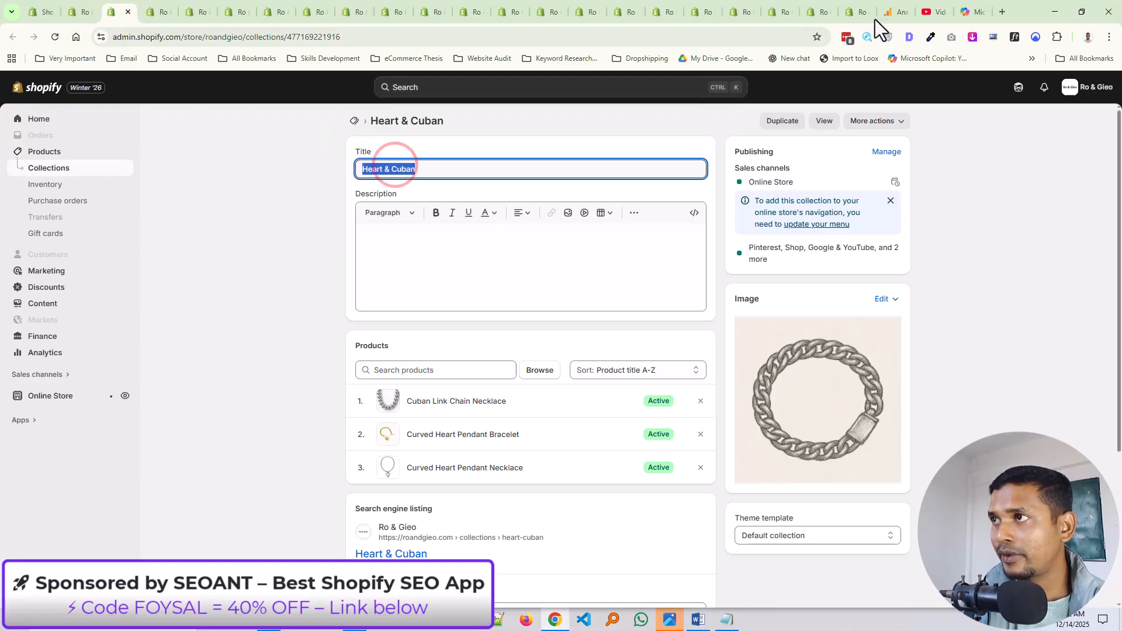
{"action": "left_click", "coordinate": [965, 11]}
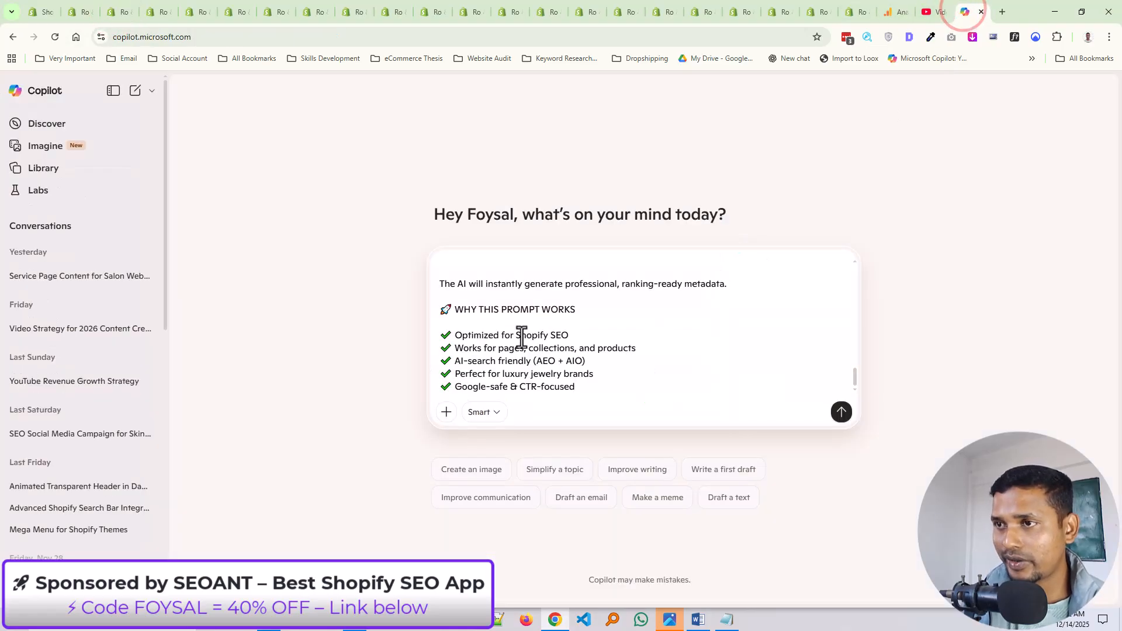
In the prompt's Task section, reduce the Page Type to Collection and replace the Page Name placeholder with Heart & Cuban
{"action": "scroll", "coordinate": [522, 337], "scroll_direction": "up", "scroll_amount": 10}
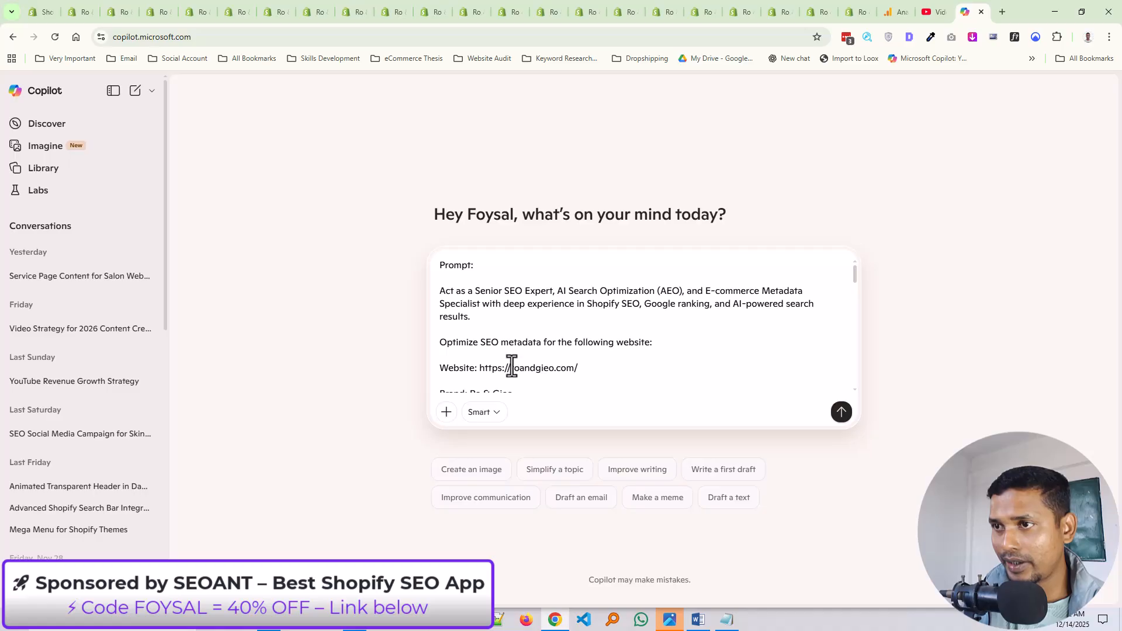
{"action": "scroll", "coordinate": [483, 350], "scroll_direction": "down", "scroll_amount": 2}
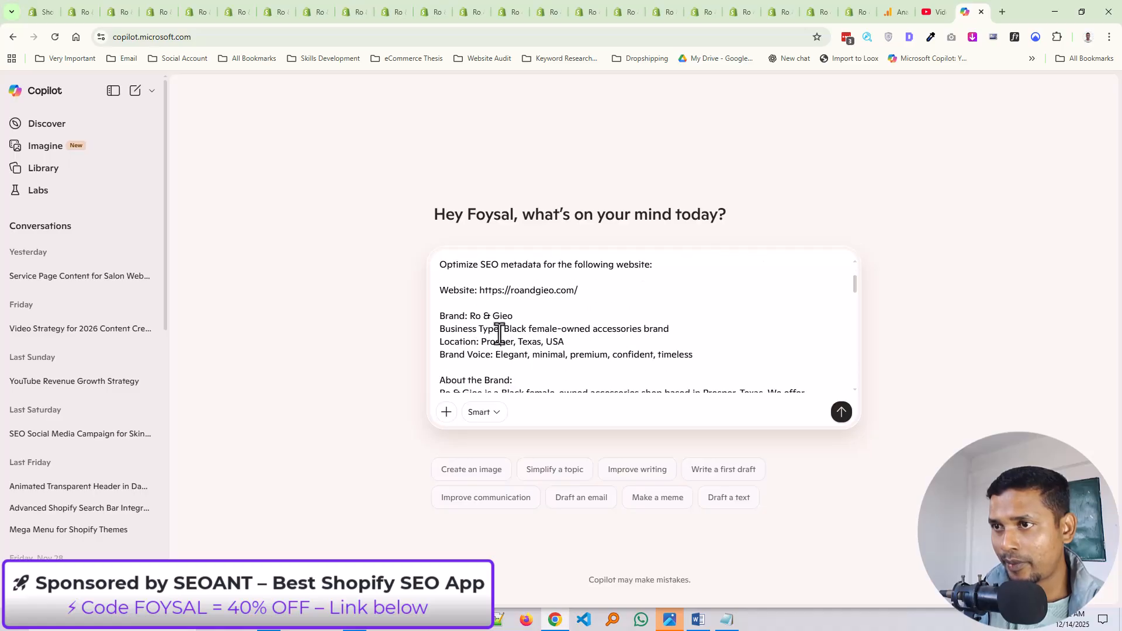
{"action": "scroll", "coordinate": [489, 345], "scroll_direction": "down", "scroll_amount": 2}
{"action": "scroll", "coordinate": [490, 344], "scroll_direction": "down", "scroll_amount": 2}
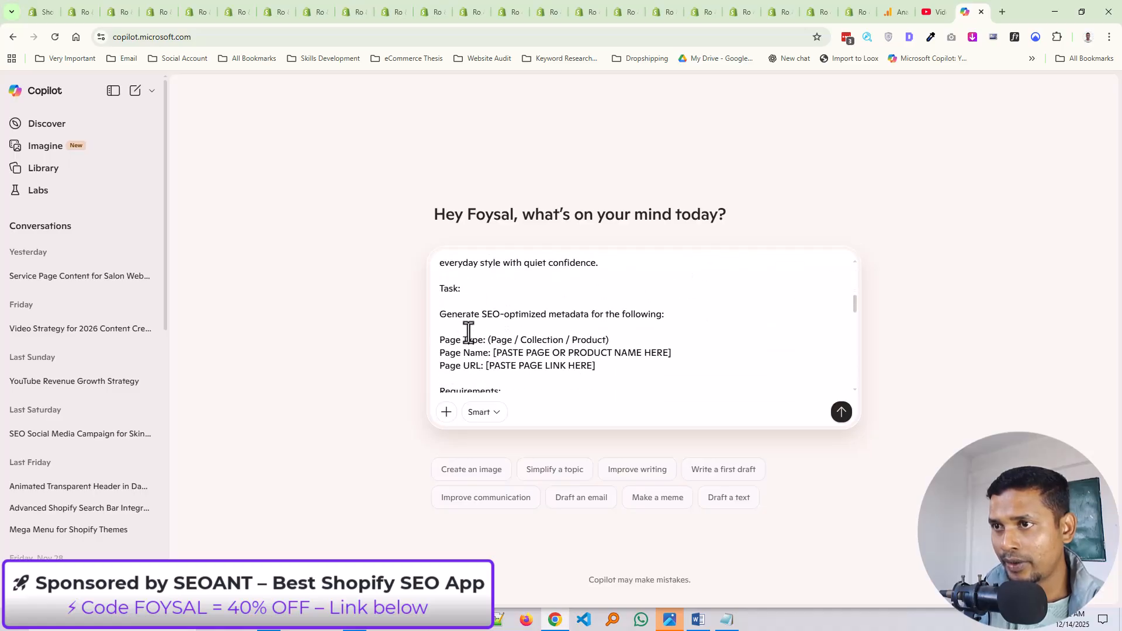
{"action": "double_click", "coordinate": [496, 340]}
{"action": "key", "text": "BackSpace"}
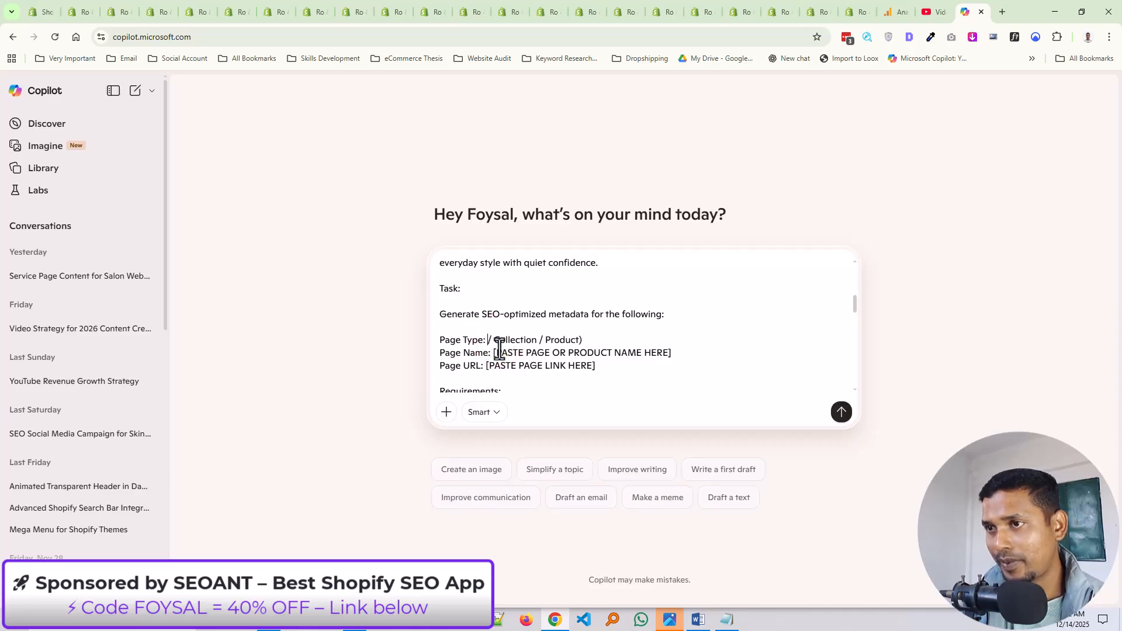
{"action": "key", "text": "Delete"}
{"action": "key", "text": "Delete"}
{"action": "key", "text": "BackSpace"}
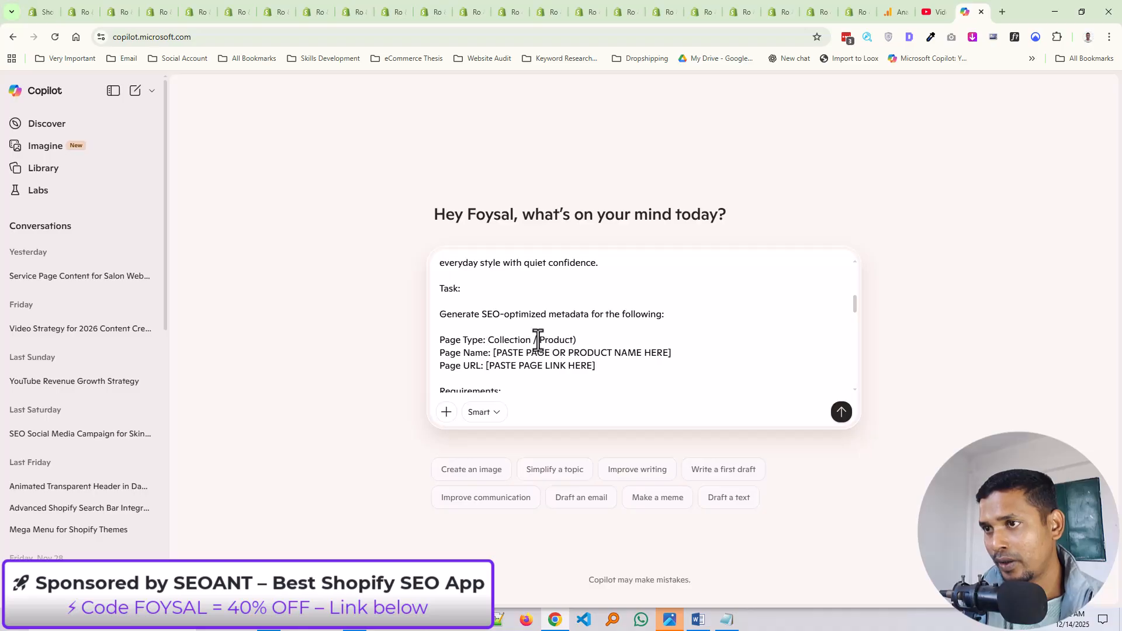
{"action": "left_click", "coordinate": [534, 339]}
{"action": "key", "text": "shift+End"}
{"action": "key", "text": "BackSpace"}
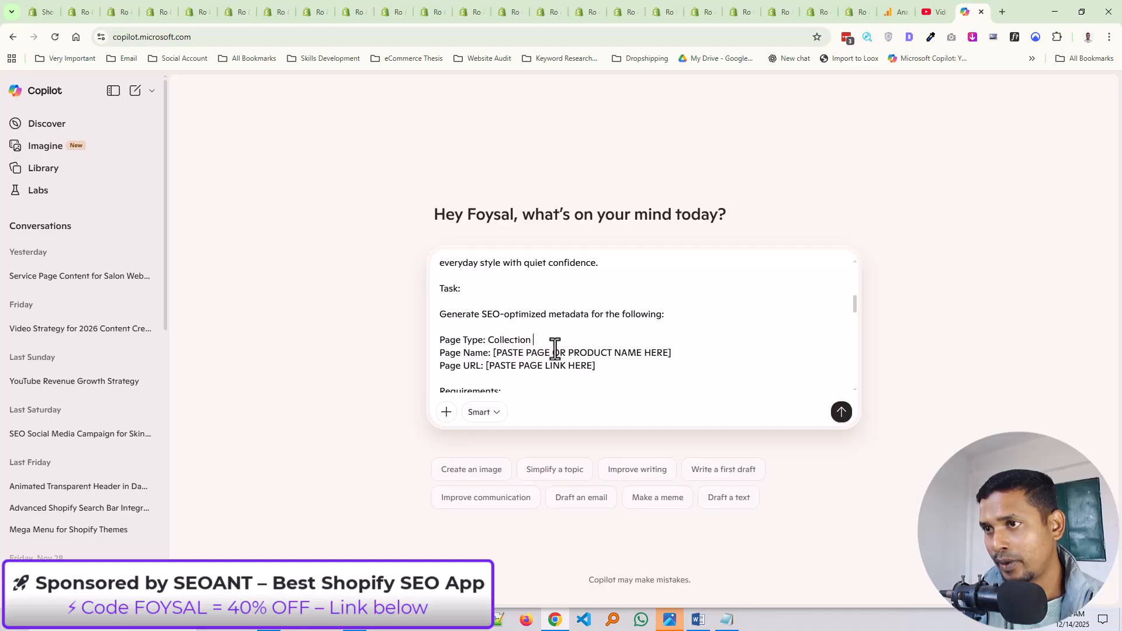
{"action": "left_click_drag", "start_coordinate": [493, 353], "coordinate": [672, 352]}
{"action": "type", "text": "Heart & Cuban"}
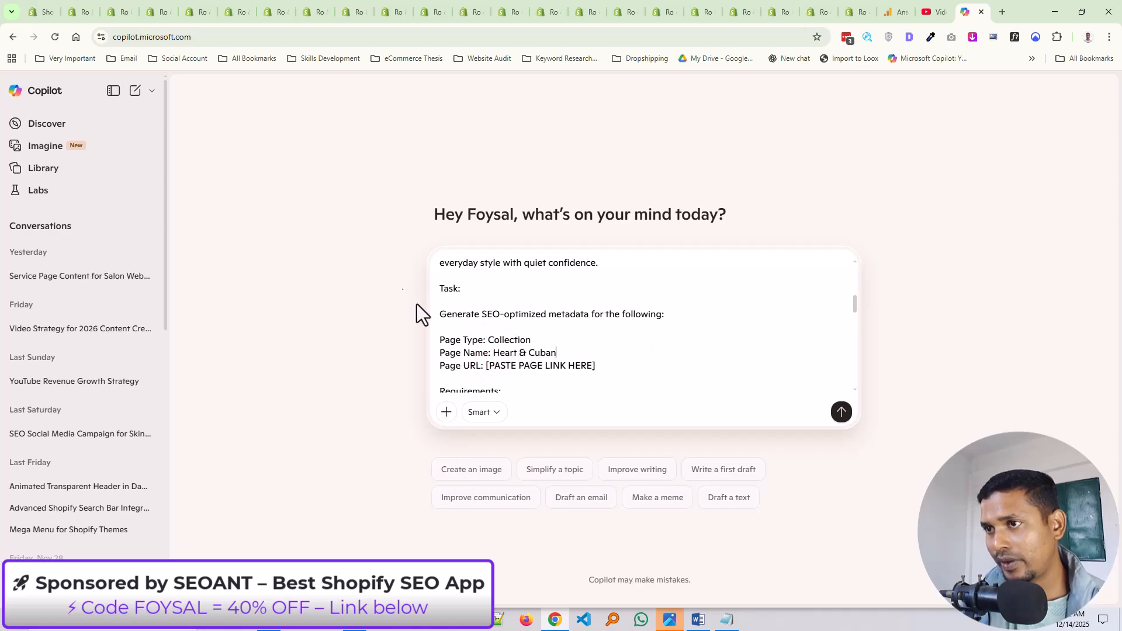
{"action": "left_click", "coordinate": [154, 11]}
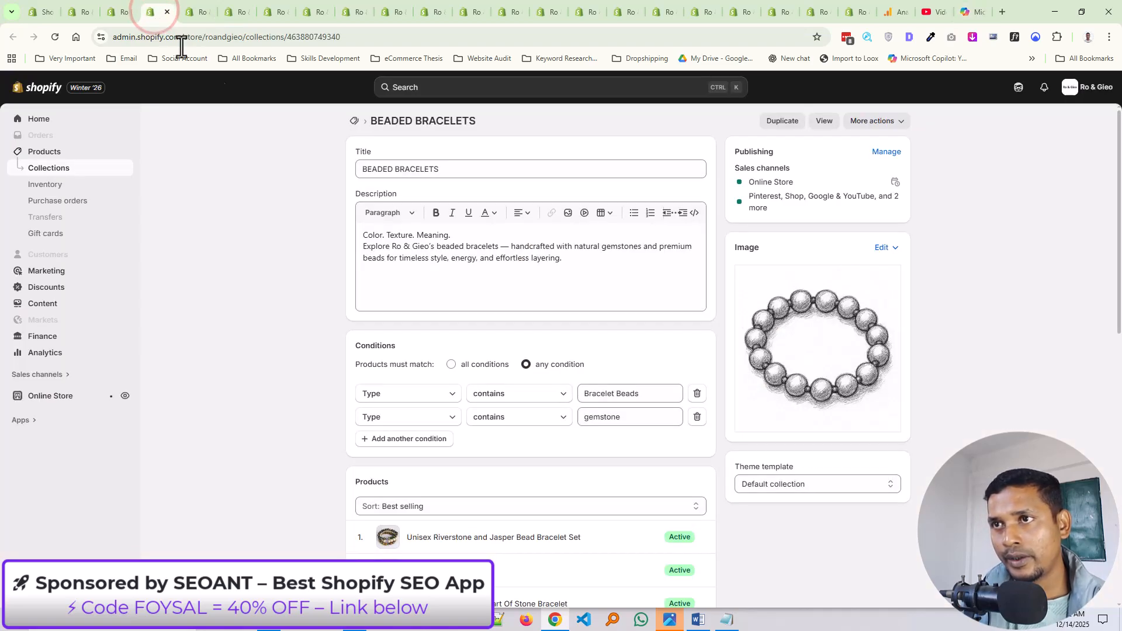
{"action": "left_click", "coordinate": [114, 12]}
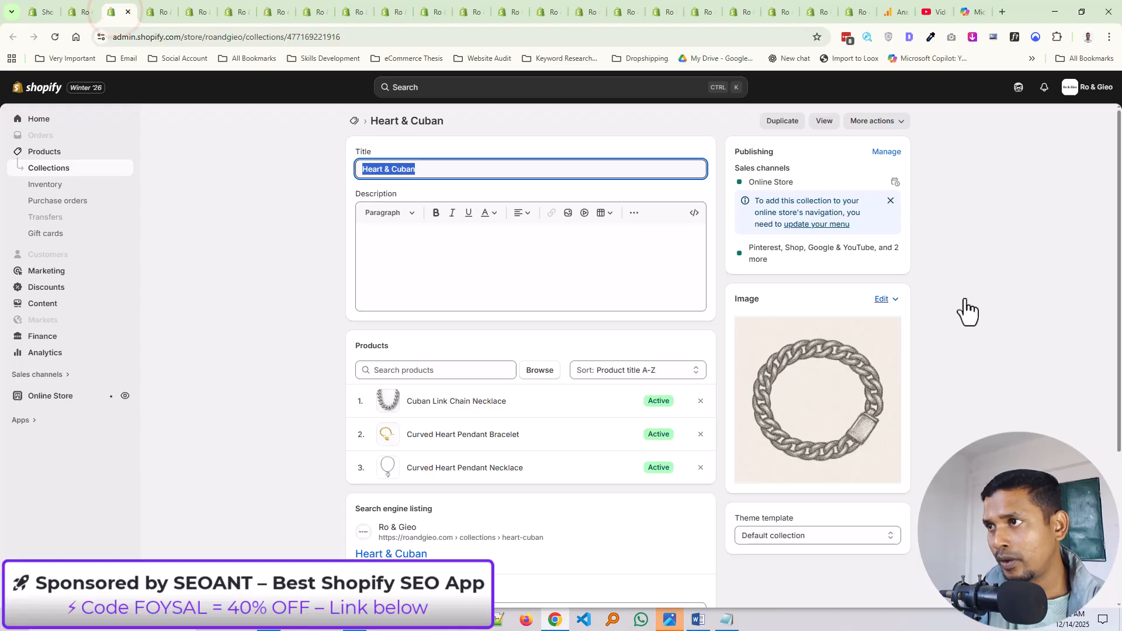
{"action": "left_click", "coordinate": [1011, 284]}
{"action": "left_click", "coordinate": [824, 123]}
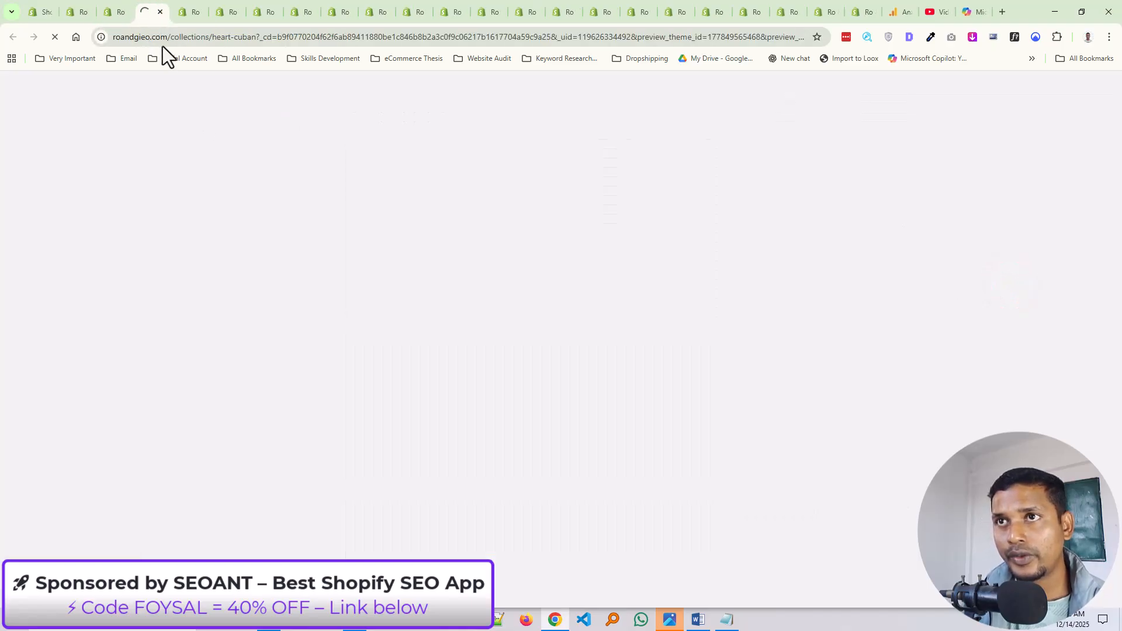
{"action": "left_click", "coordinate": [252, 41]}
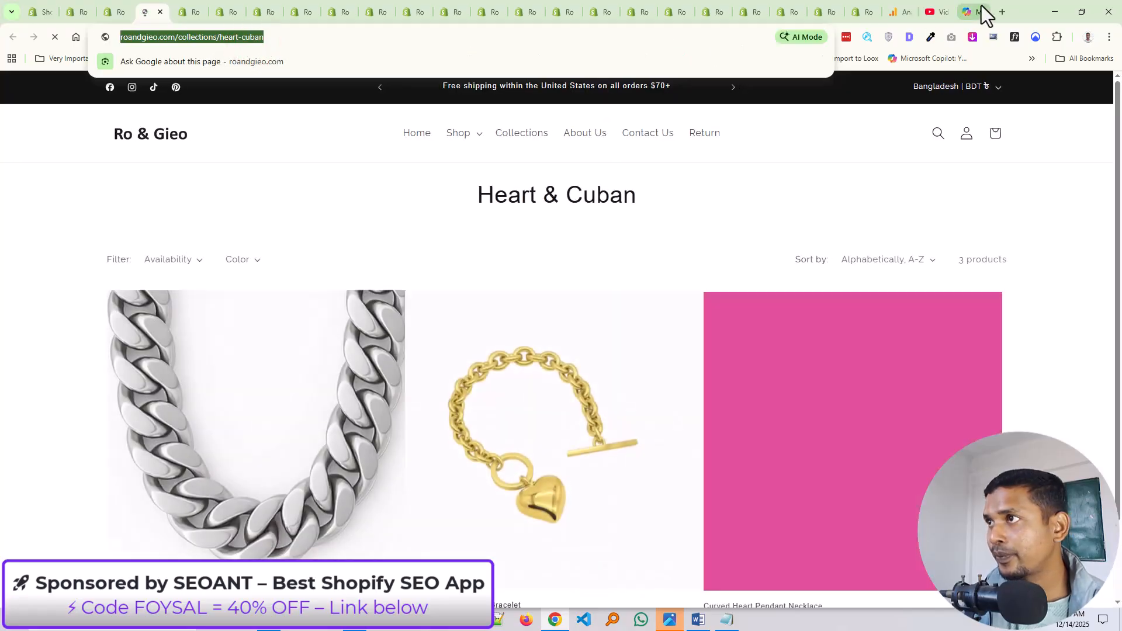
{"action": "left_click", "coordinate": [980, 7]}
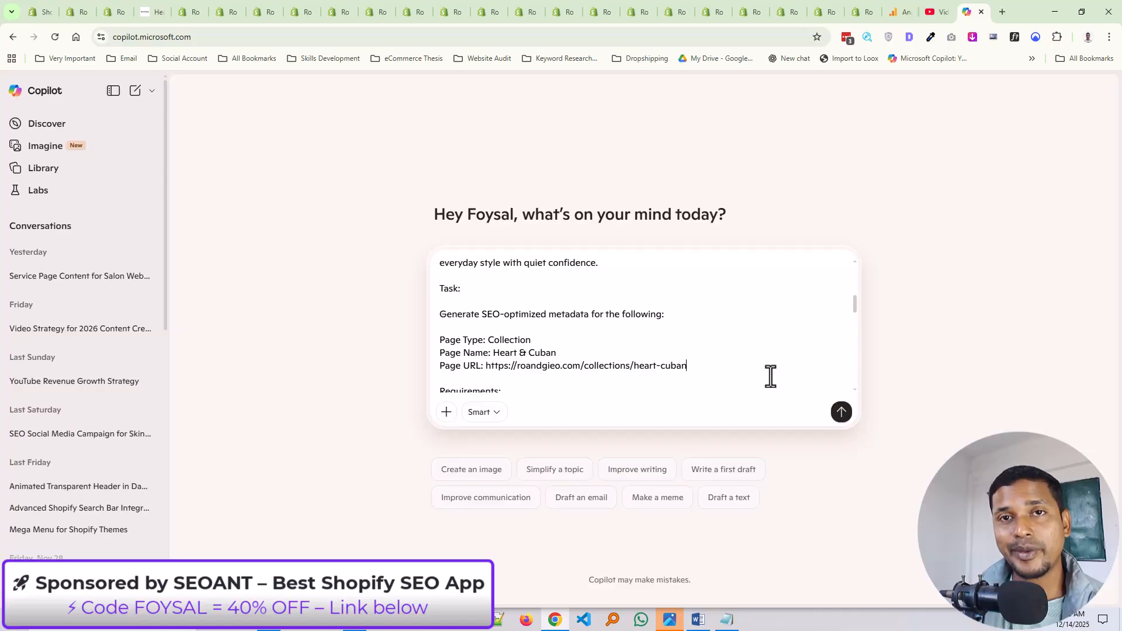
Submit the prompt to Copilot and copy the meta description it generates
{"action": "left_click", "coordinate": [842, 411]}
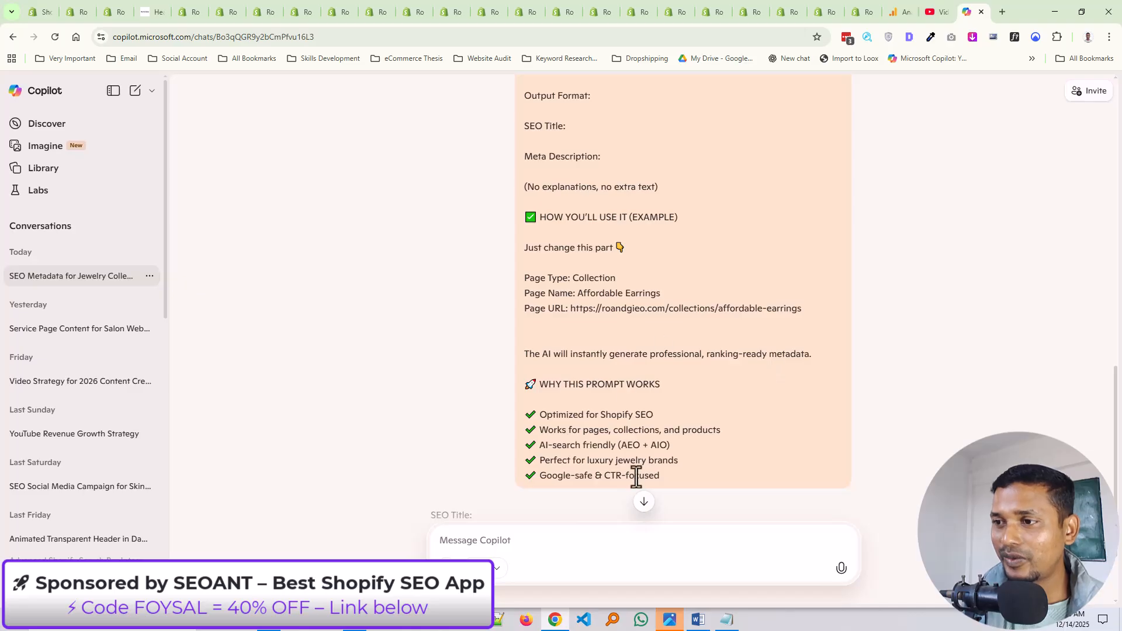
{"action": "left_click", "coordinate": [644, 502]}
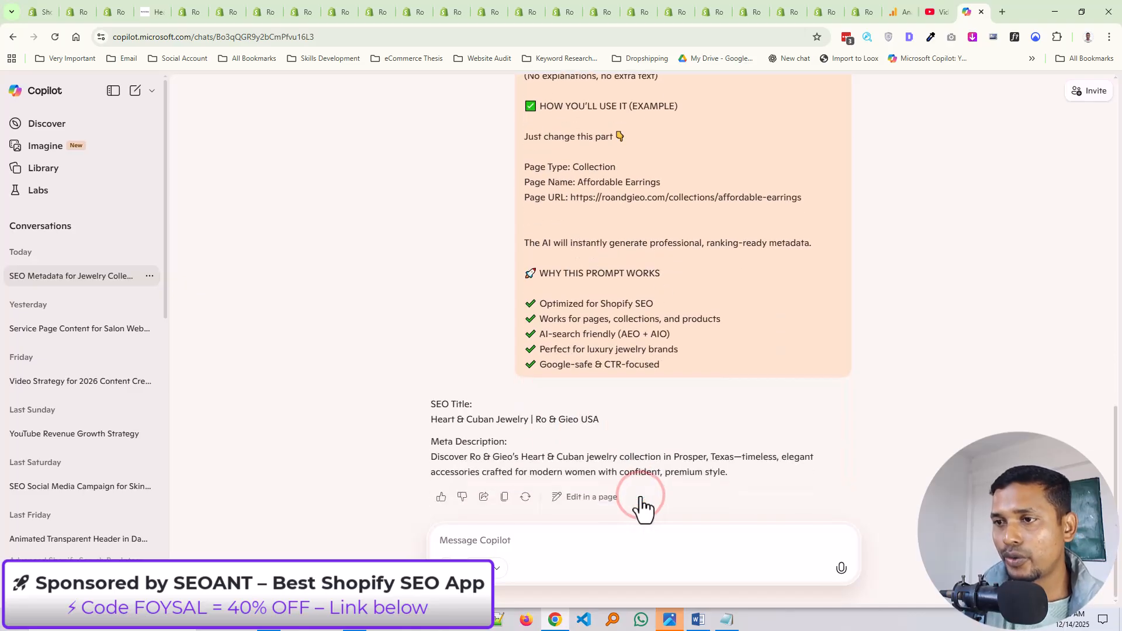
{"action": "left_click_drag", "start_coordinate": [433, 458], "coordinate": [743, 489]}
{"action": "key", "text": "ctrl+c"}
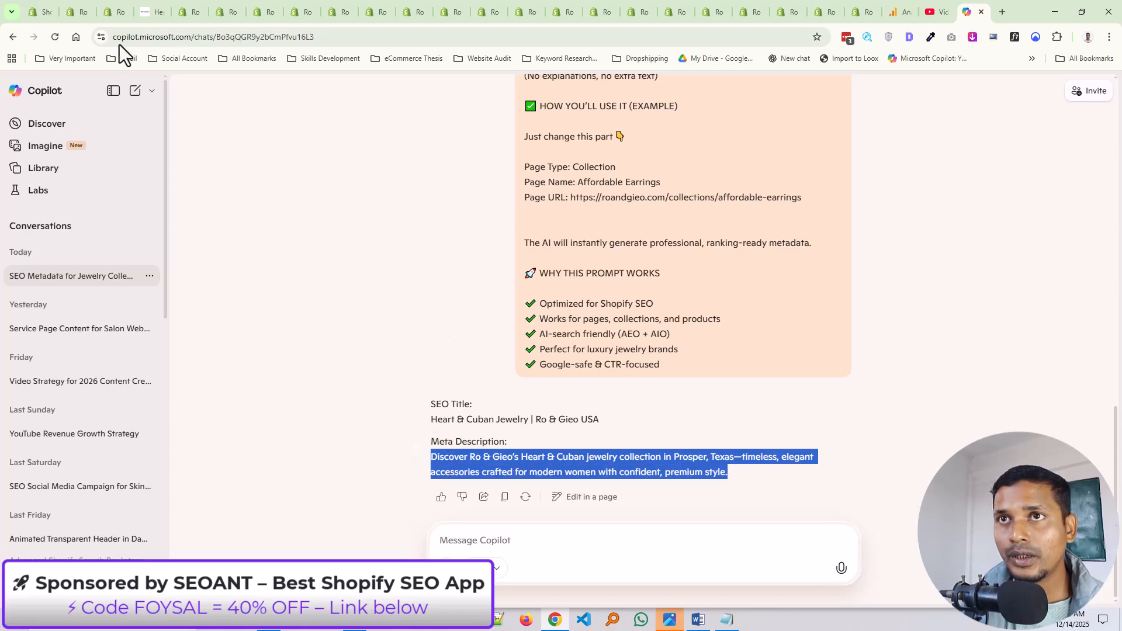
Paste the generated text into the Meta description of the Heart & Cuban collection's search engine listing in Shopify
{"action": "left_click", "coordinate": [113, 10]}
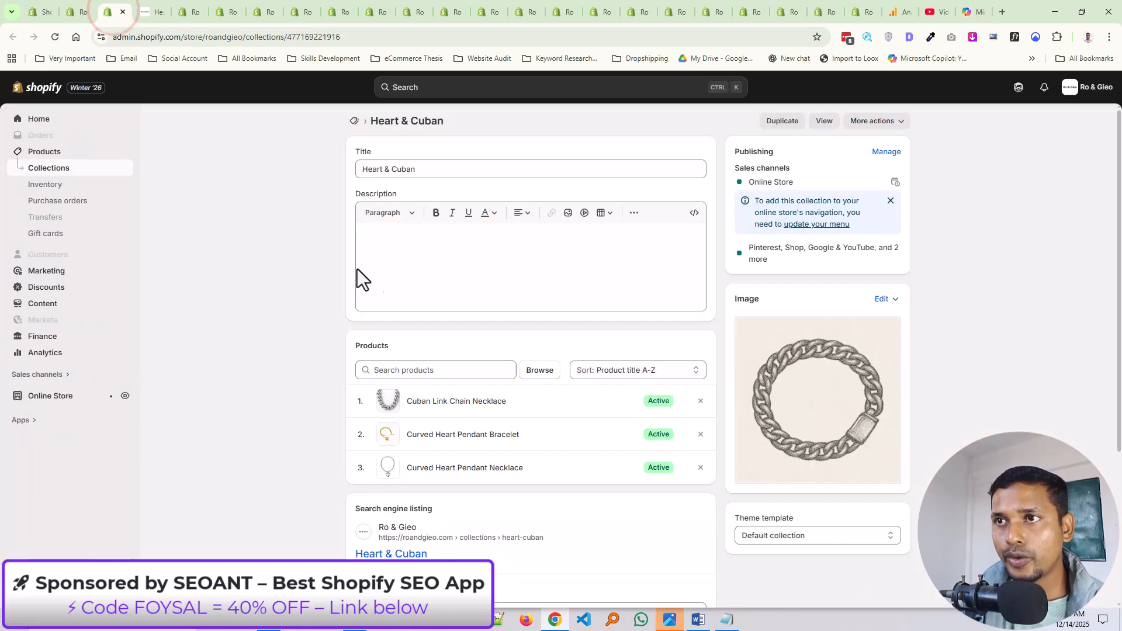
{"action": "scroll", "coordinate": [525, 419], "scroll_direction": "down", "scroll_amount": 4}
{"action": "left_click", "coordinate": [470, 453]}
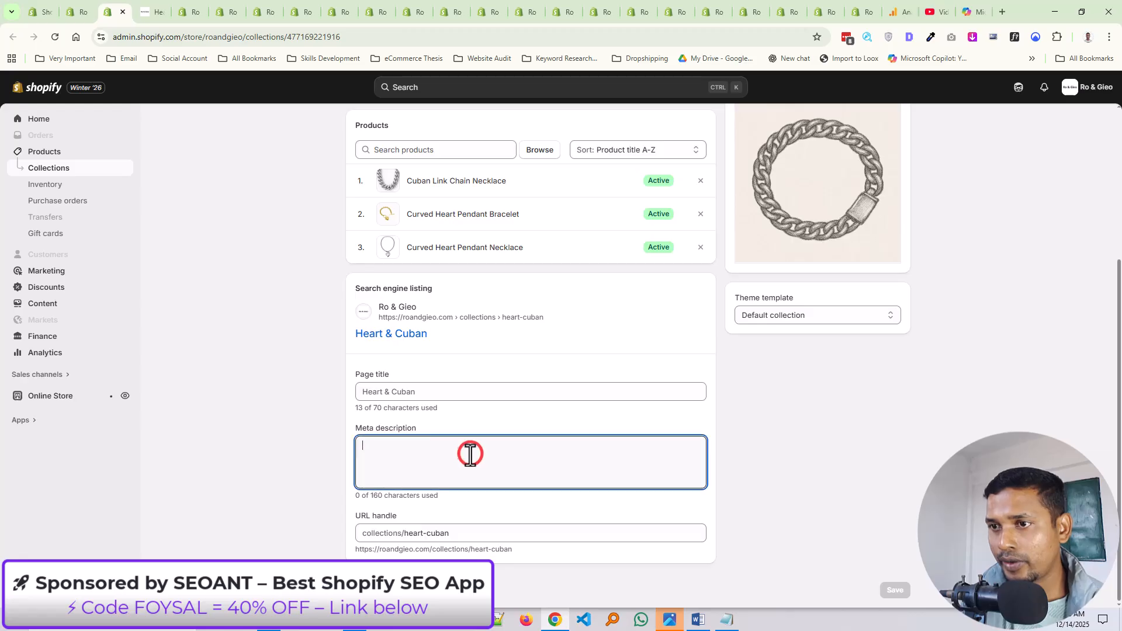
{"action": "key", "text": "ctrl+v"}
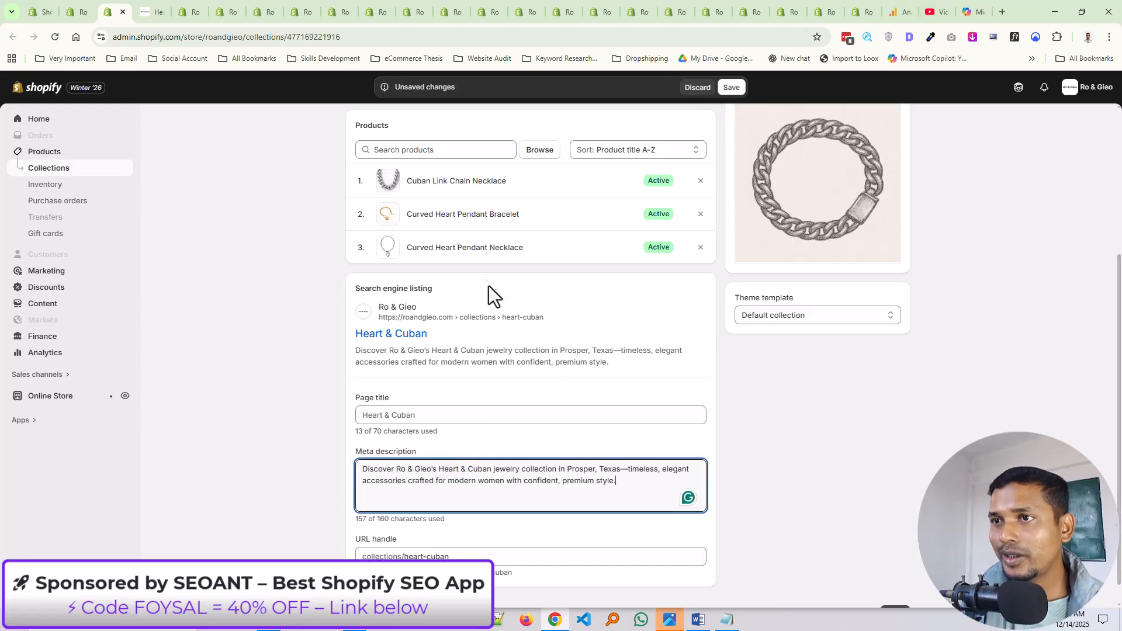
Send Copilot the request "Write this collection page content also that focus on SEO" and read through its draft
{"action": "scroll", "coordinate": [494, 289], "scroll_direction": "up", "scroll_amount": 1}
{"action": "scroll", "coordinate": [493, 289], "scroll_direction": "up", "scroll_amount": 4}
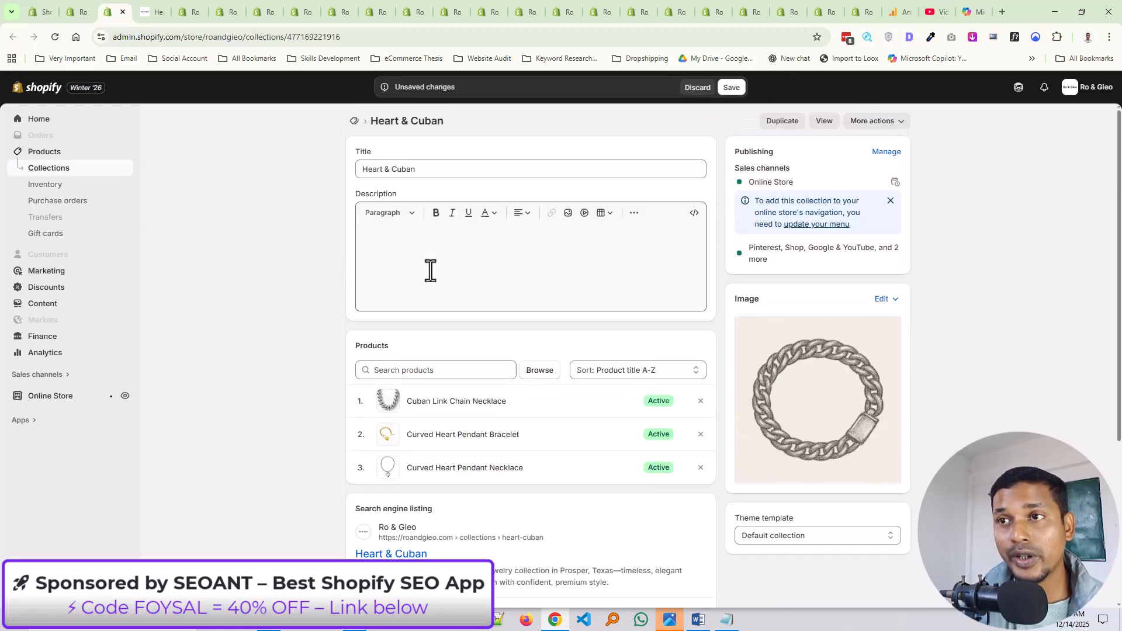
{"action": "left_click", "coordinate": [971, 12]}
{"action": "left_click", "coordinate": [564, 544]}
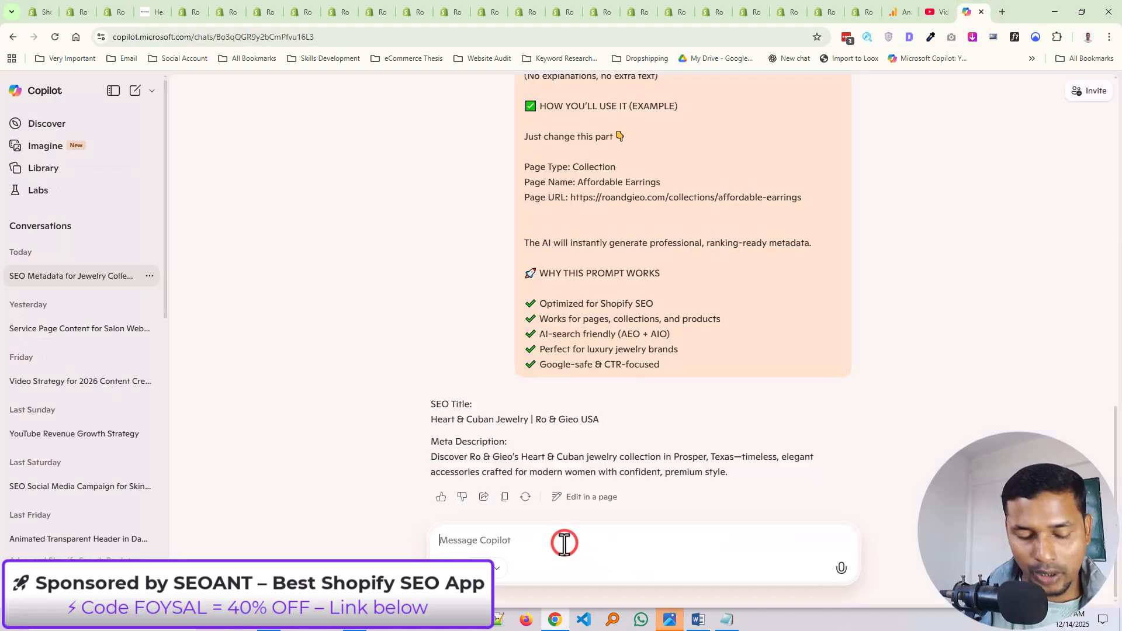
{"action": "type", "text": "W"}
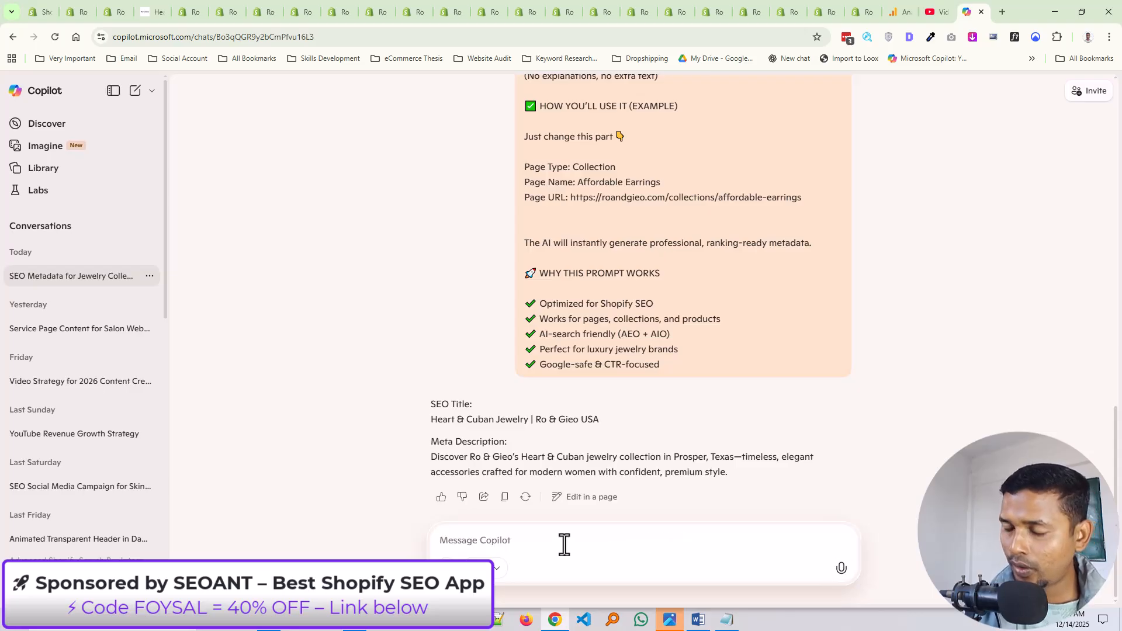
{"action": "key", "text": "Return"}
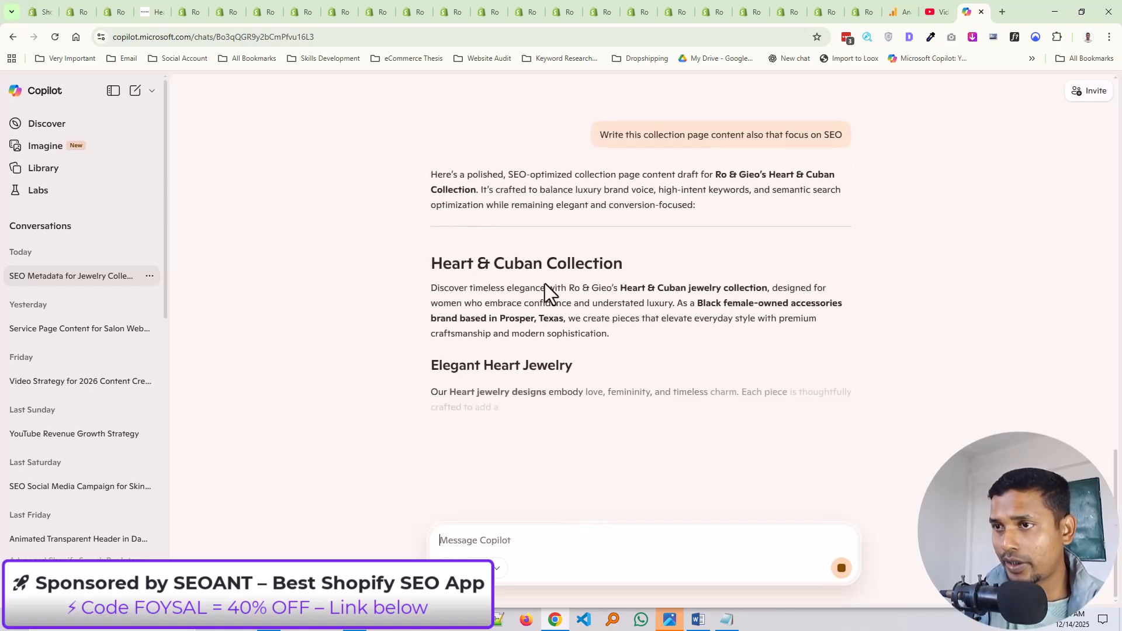
{"action": "scroll", "coordinate": [555, 321], "scroll_direction": "down", "scroll_amount": 2}
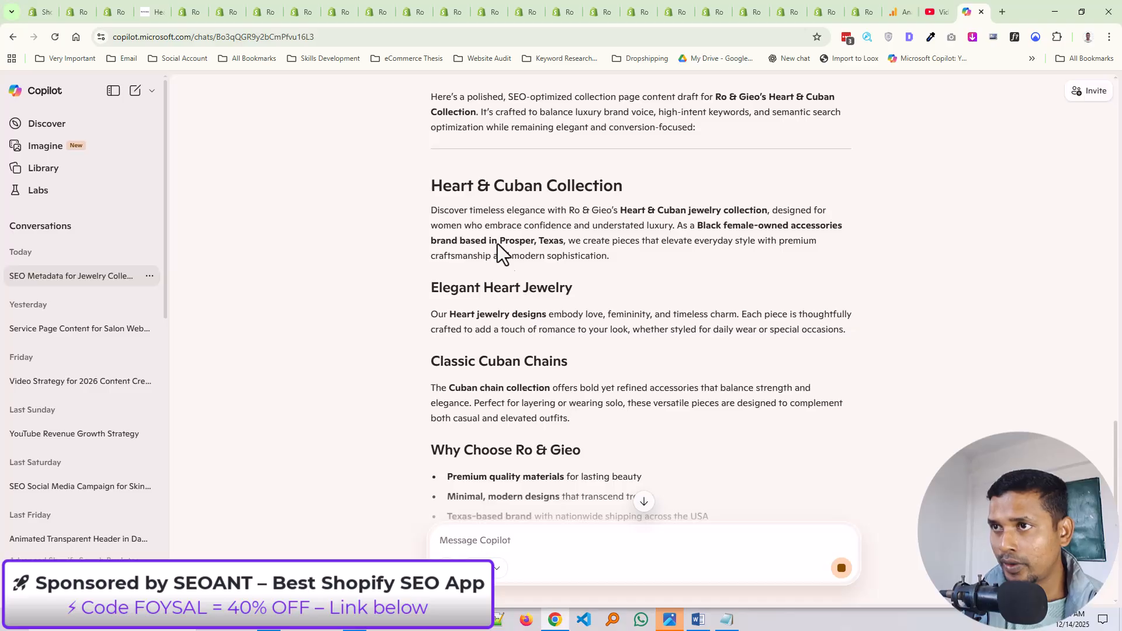
{"action": "scroll", "coordinate": [534, 393], "scroll_direction": "down", "scroll_amount": 3}
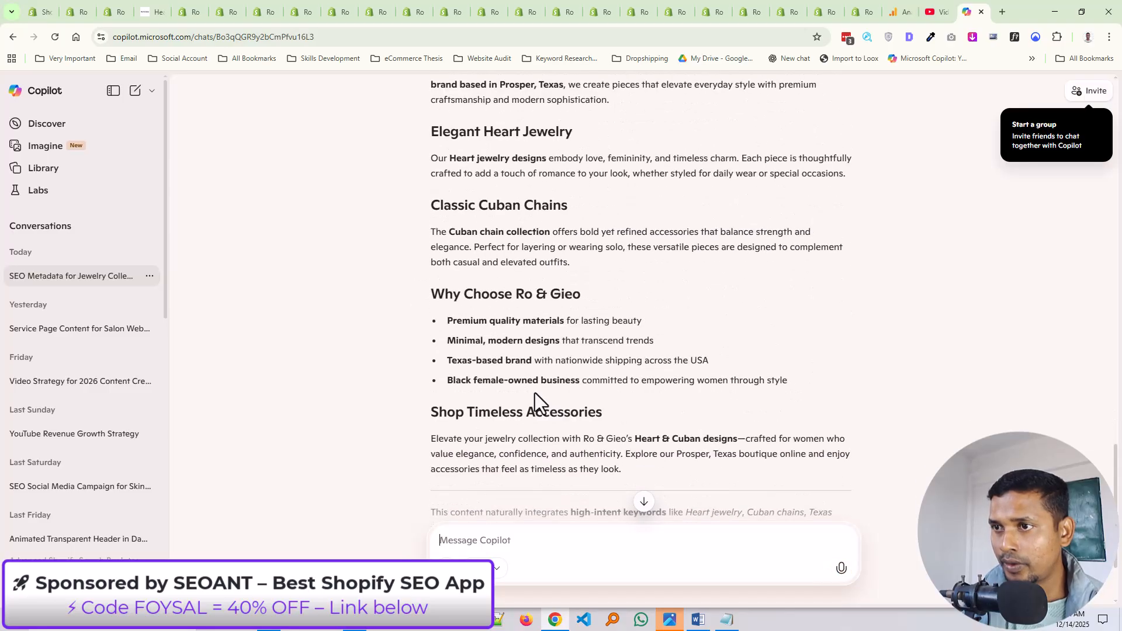
Copy Copilot's Heart & Cuban collection content from the "Discover timeless elegance" paragraph through the end of the "Shop Timeless Accessories" section
{"action": "scroll", "coordinate": [526, 343], "scroll_direction": "down", "scroll_amount": 2}
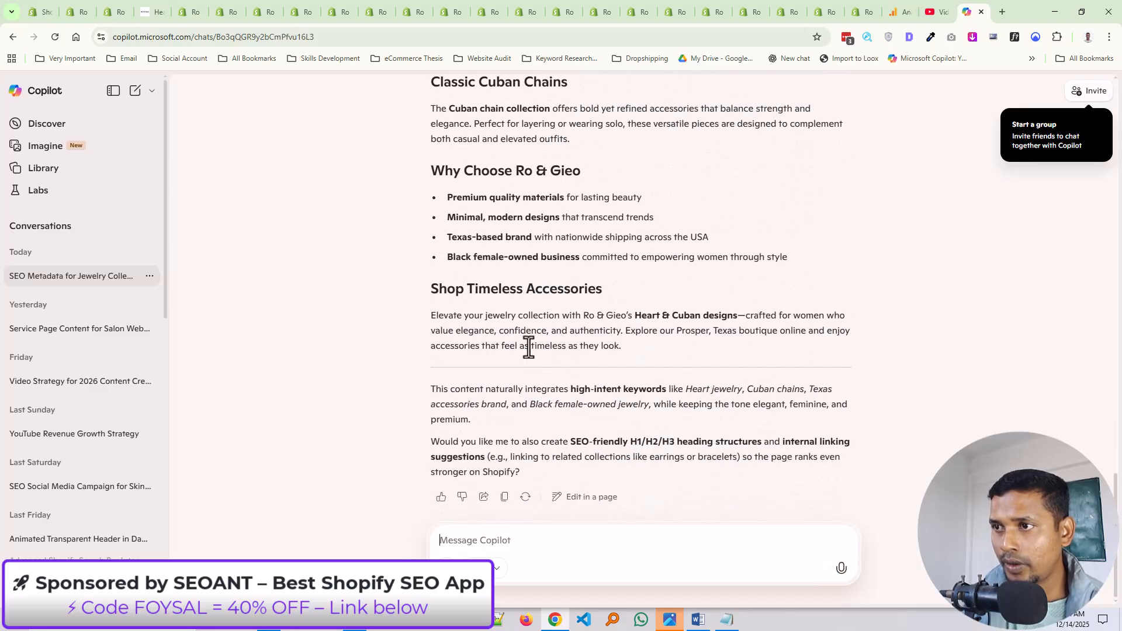
{"action": "scroll", "coordinate": [544, 377], "scroll_direction": "up", "scroll_amount": 1}
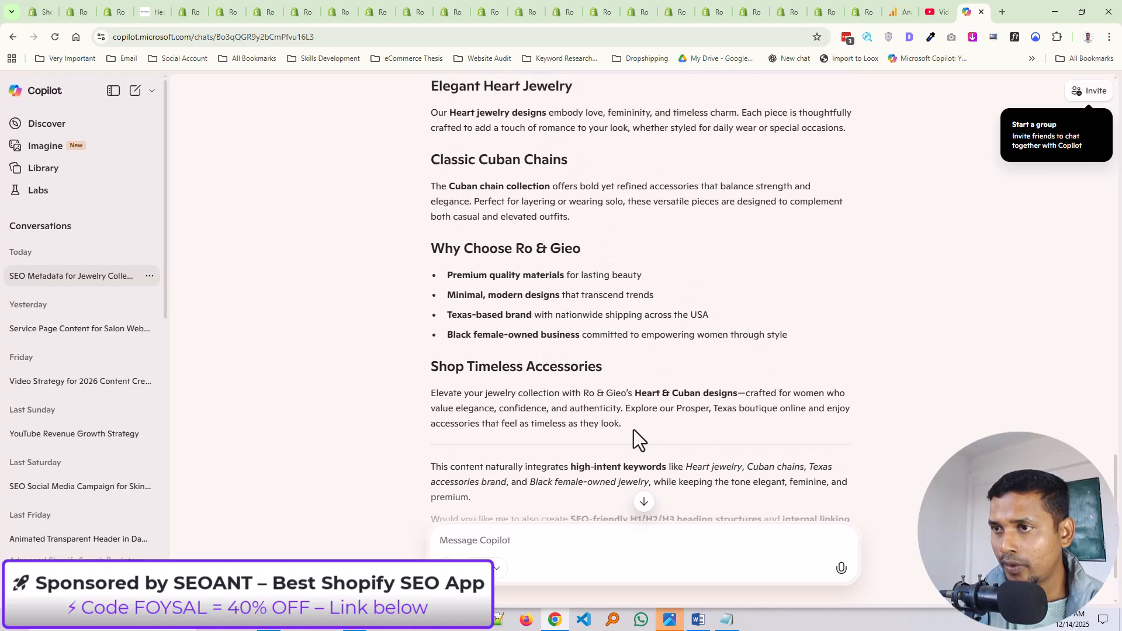
{"action": "left_click_drag", "start_coordinate": [624, 426], "coordinate": [422, 236]}
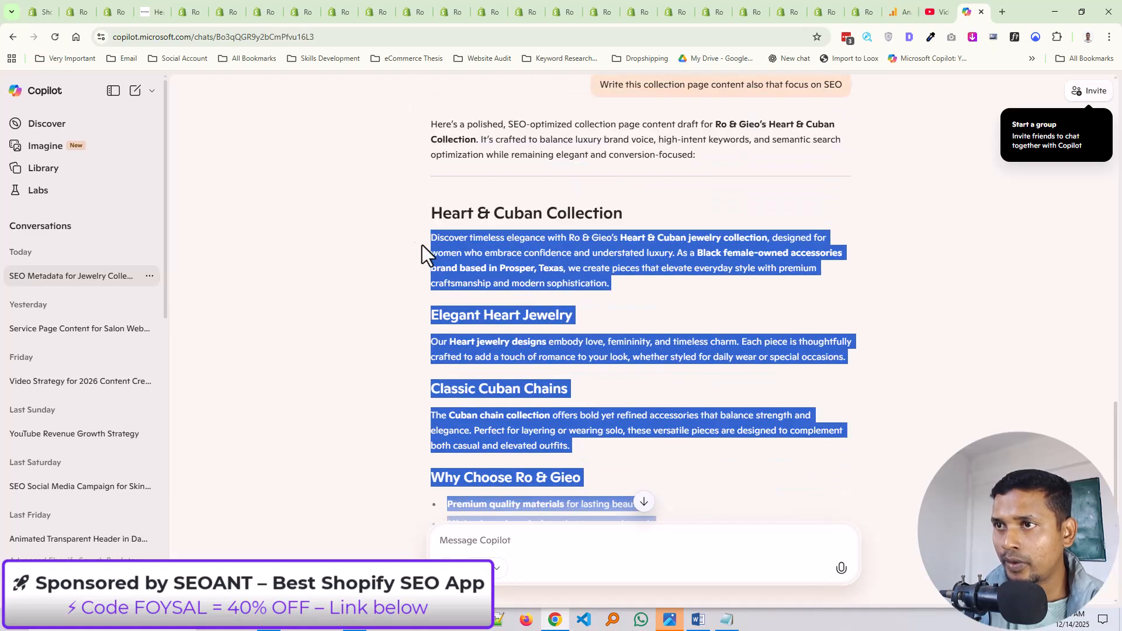
Paste the copied content into the Heart & Cuban collection's empty description in Shopify and save the collection
{"action": "left_click", "coordinate": [123, 12]}
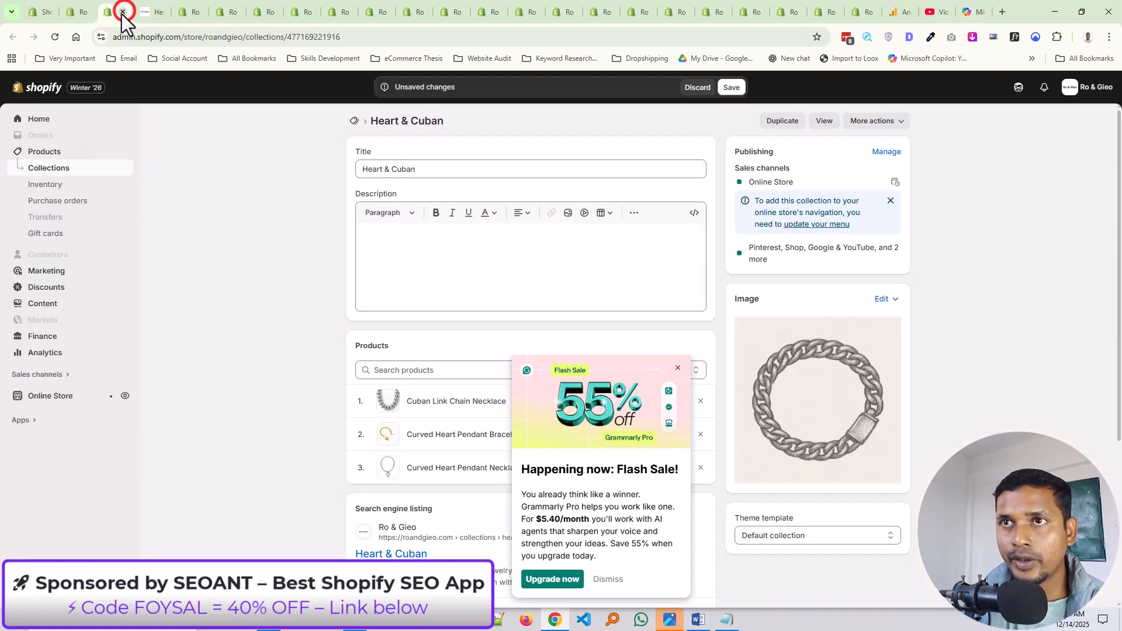
{"action": "left_click", "coordinate": [435, 262]}
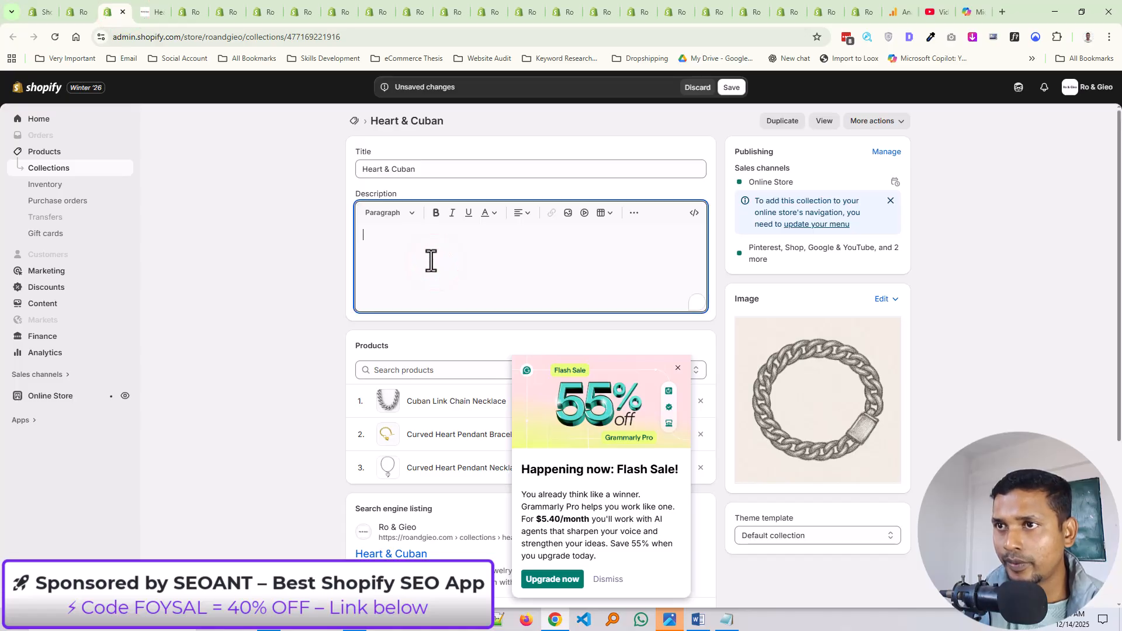
{"action": "key", "text": "ctrl+v"}
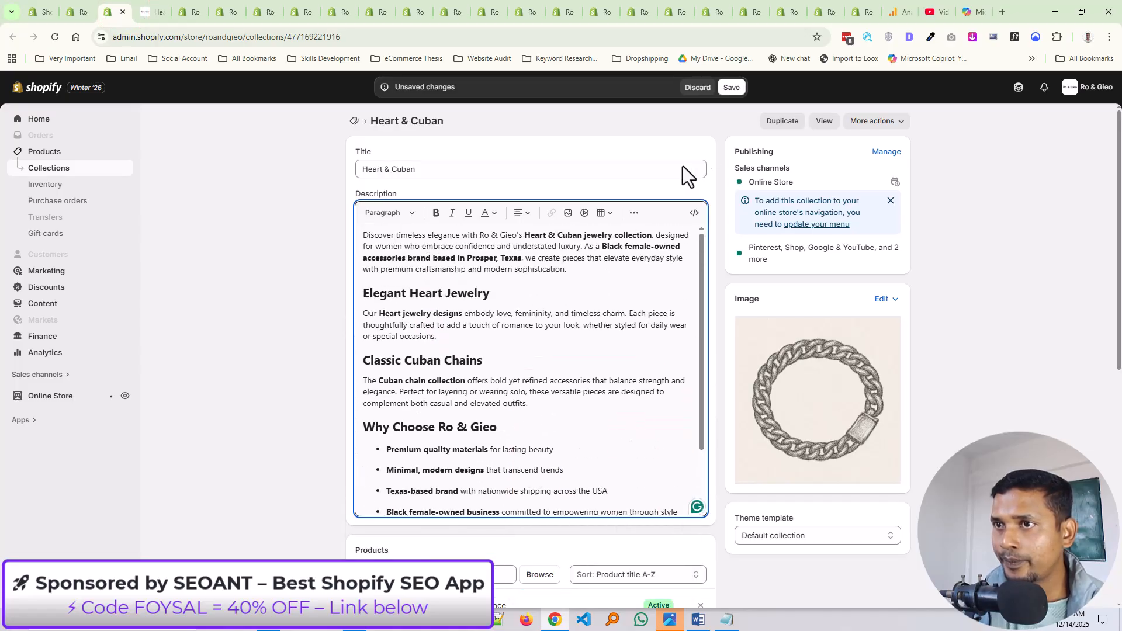
{"action": "left_click", "coordinate": [730, 89]}
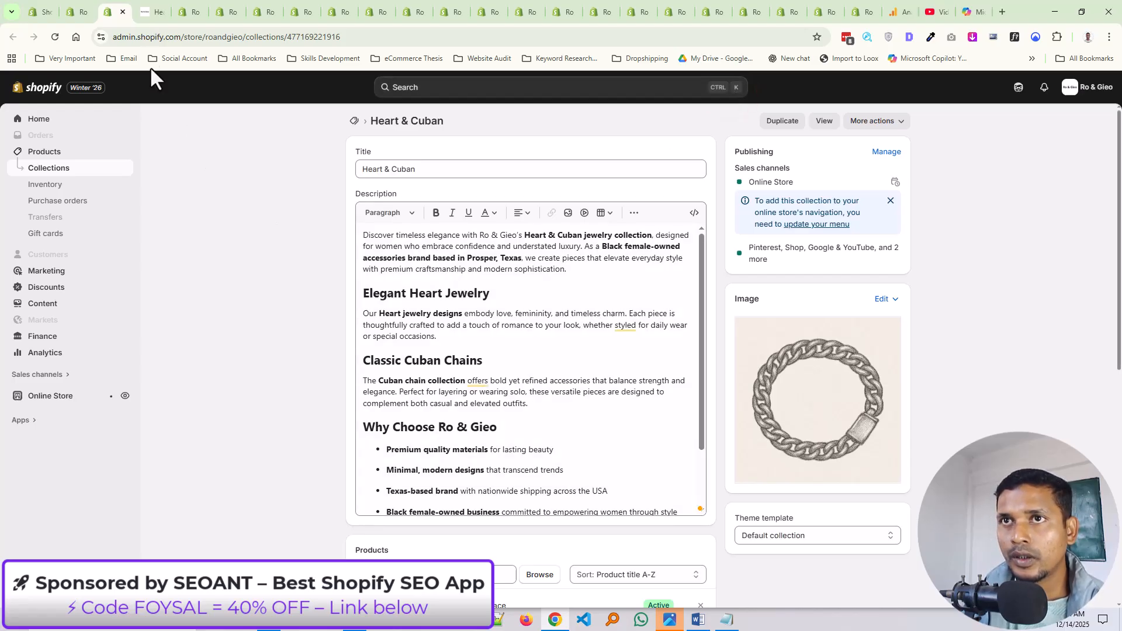
Close the Heart & Cuban admin and storefront pages and check the BEADED BRACELETS collection's description and search engine listing
{"action": "left_click", "coordinate": [122, 14]}
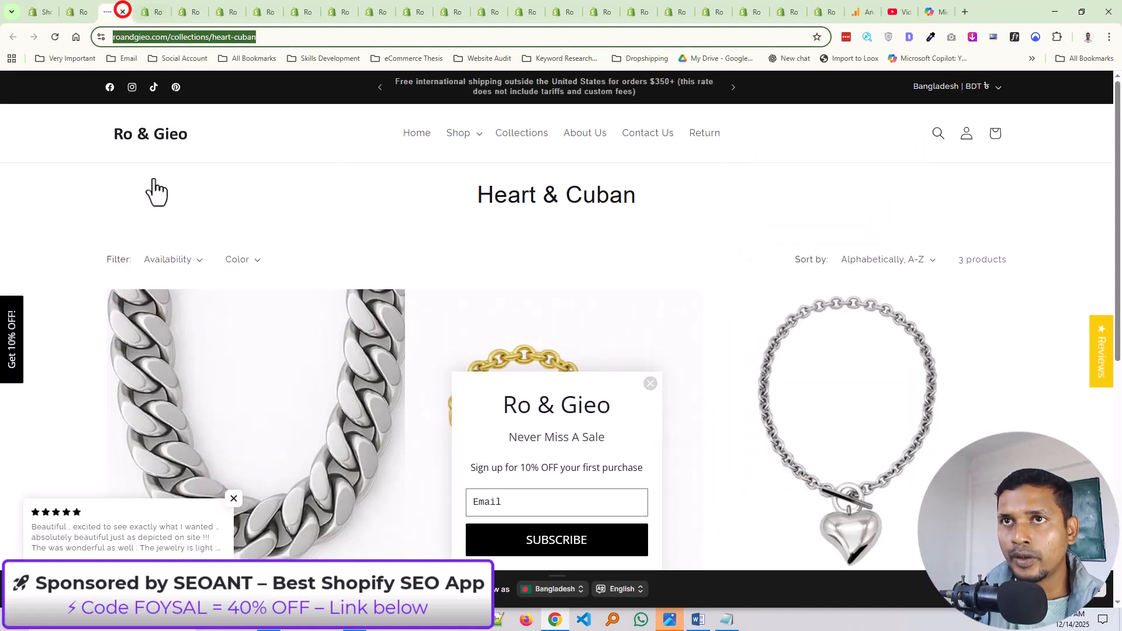
{"action": "left_click", "coordinate": [122, 11]}
{"action": "scroll", "coordinate": [528, 282], "scroll_direction": "down", "scroll_amount": 10}
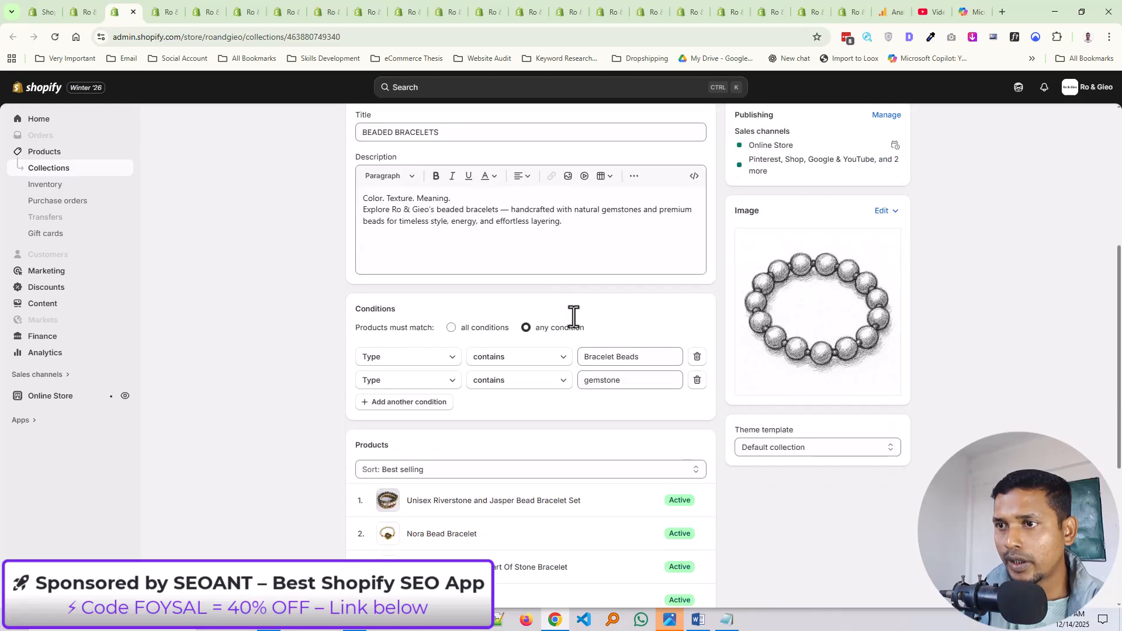
{"action": "scroll", "coordinate": [502, 356], "scroll_direction": "up", "scroll_amount": 1}
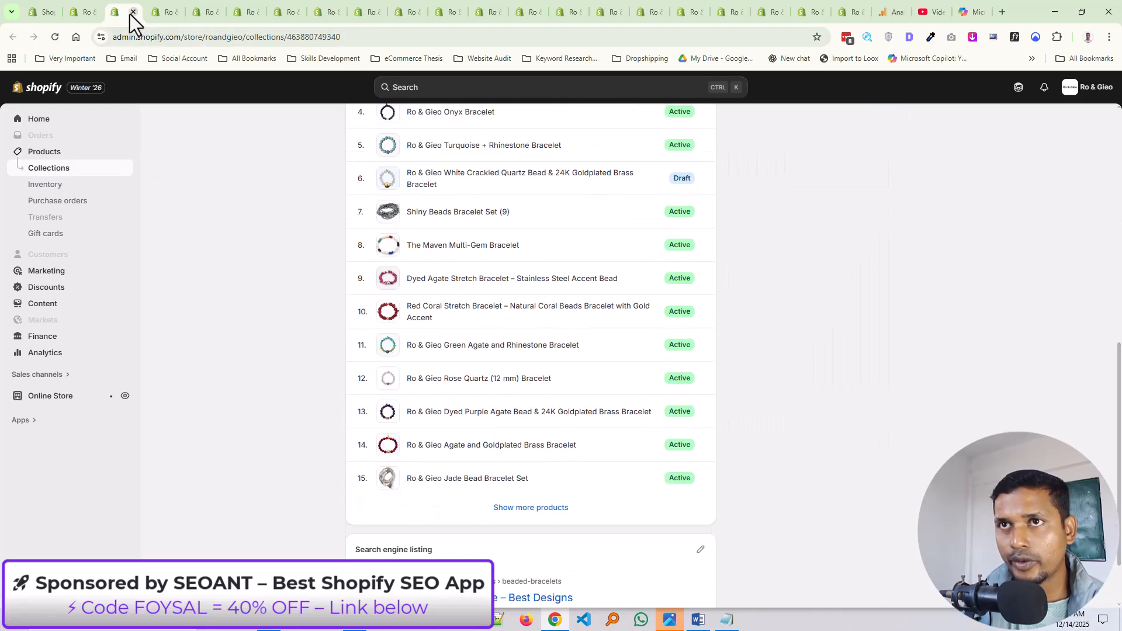